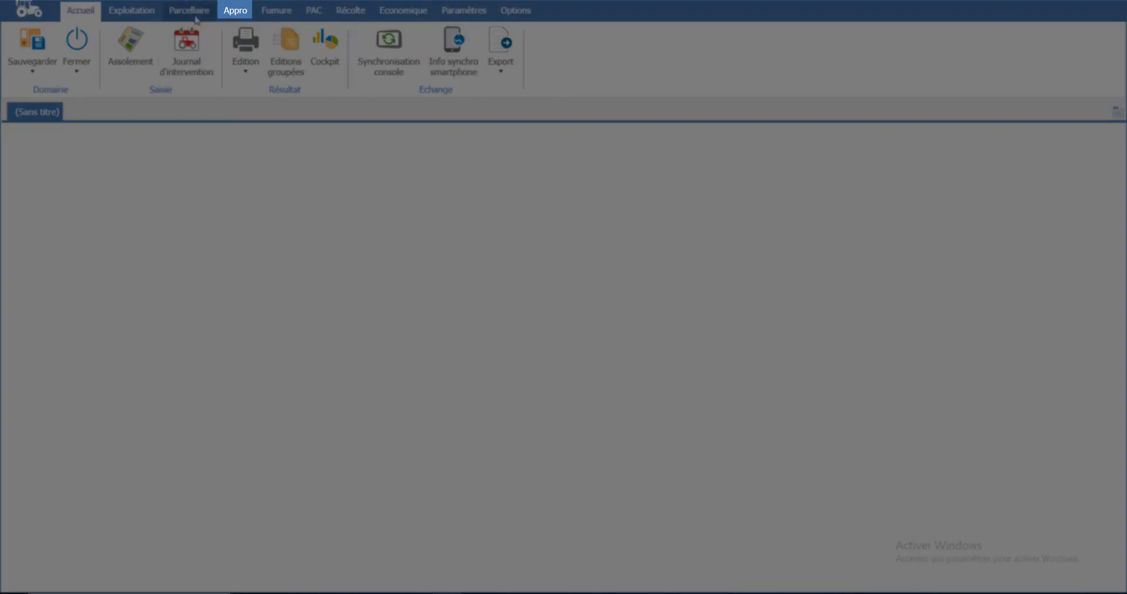
- Open the supply invoices (Facture appros) and add a new invoice for the 2020 campaign
click(235, 11)
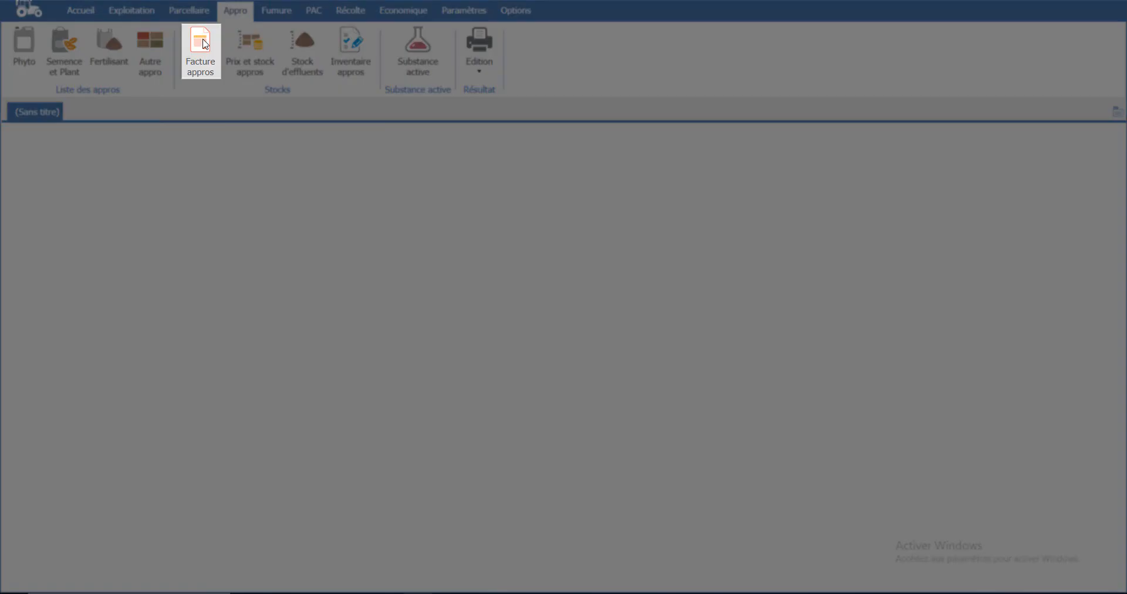
click(205, 45)
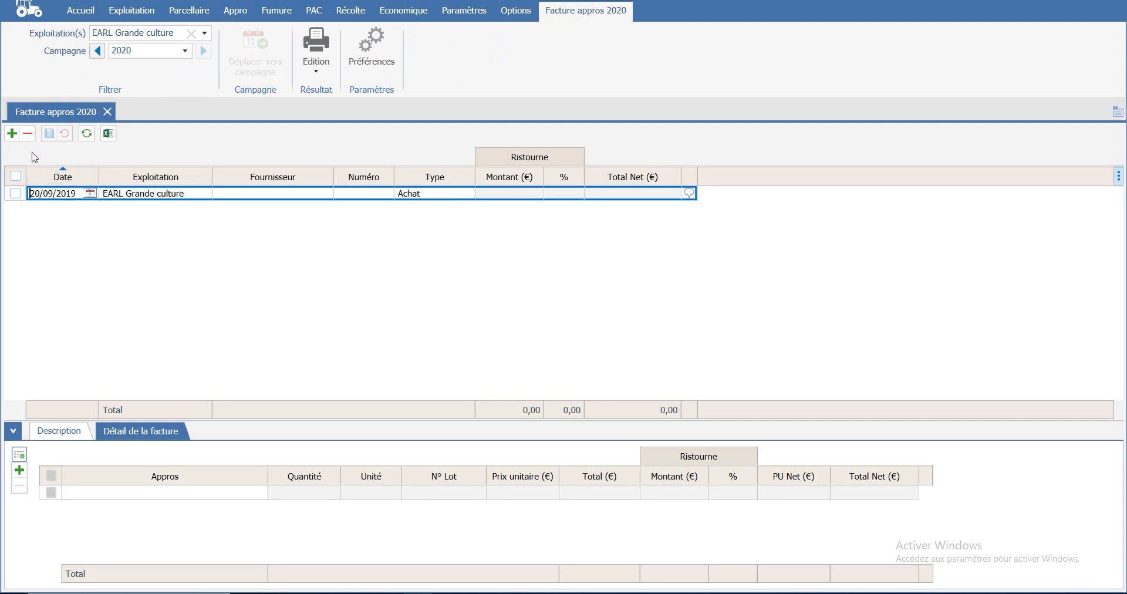
click(11, 135)
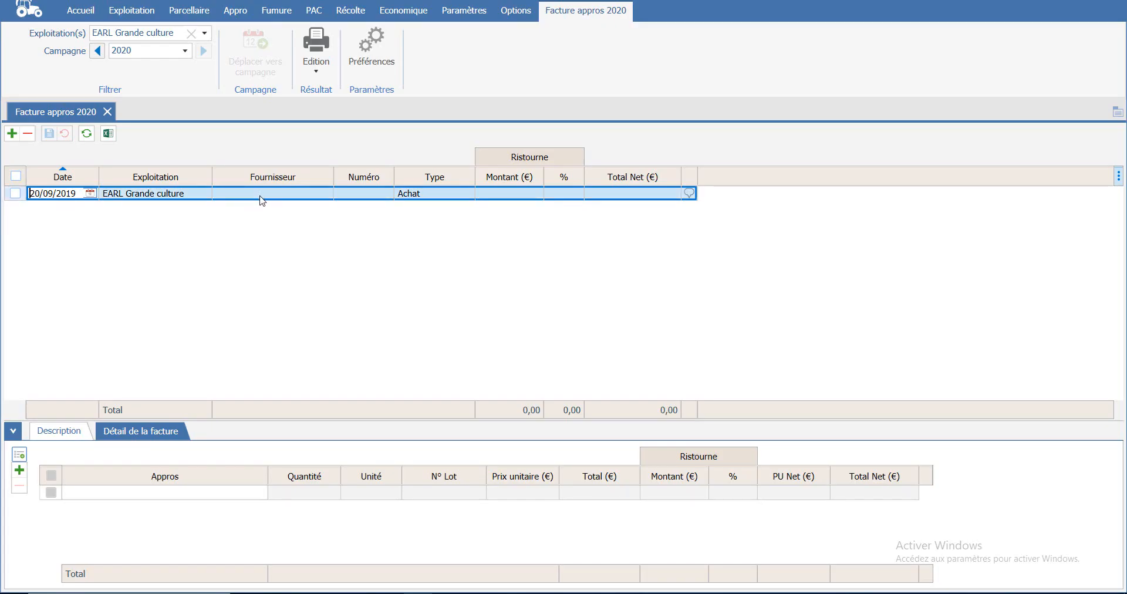
- Fill in the new invoice's number, leave the supplier empty and choose Achat as its type
click(260, 195)
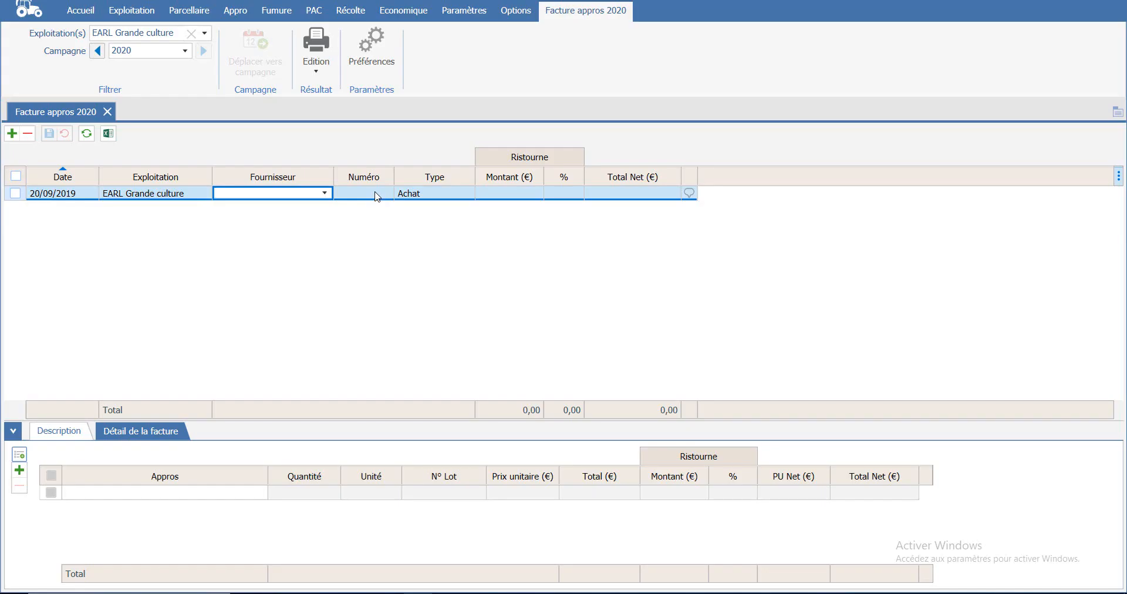
click(375, 192)
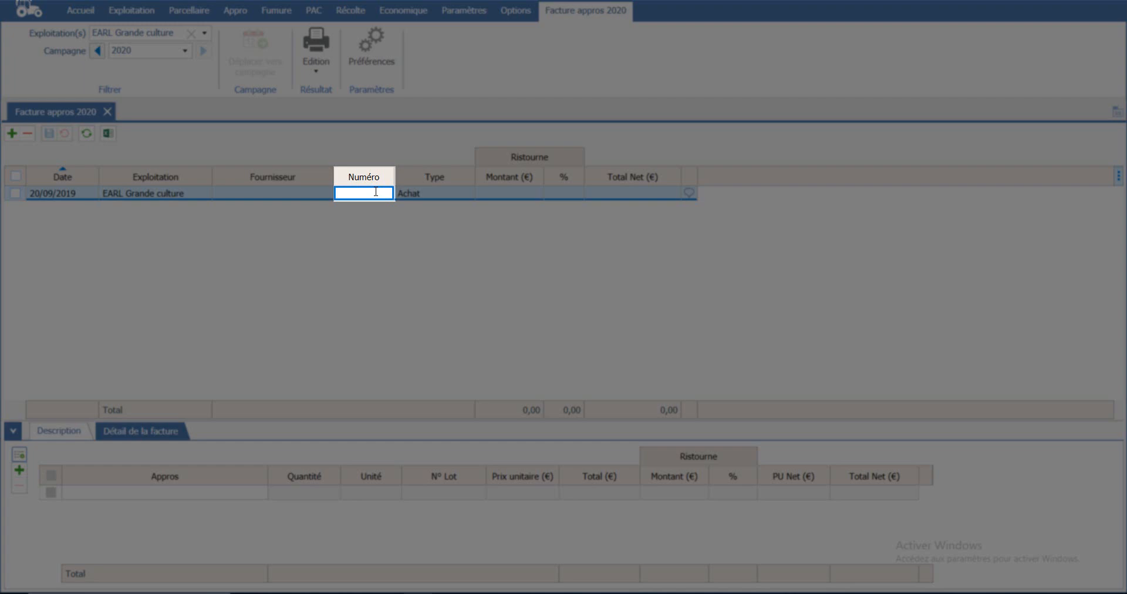
text(123456)
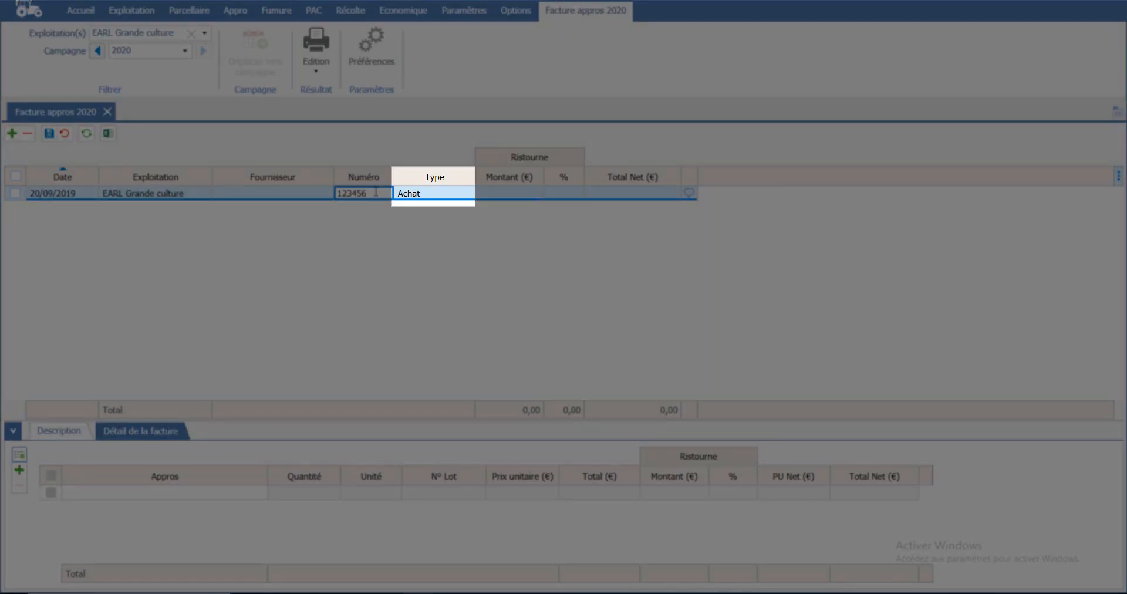
click(468, 194)
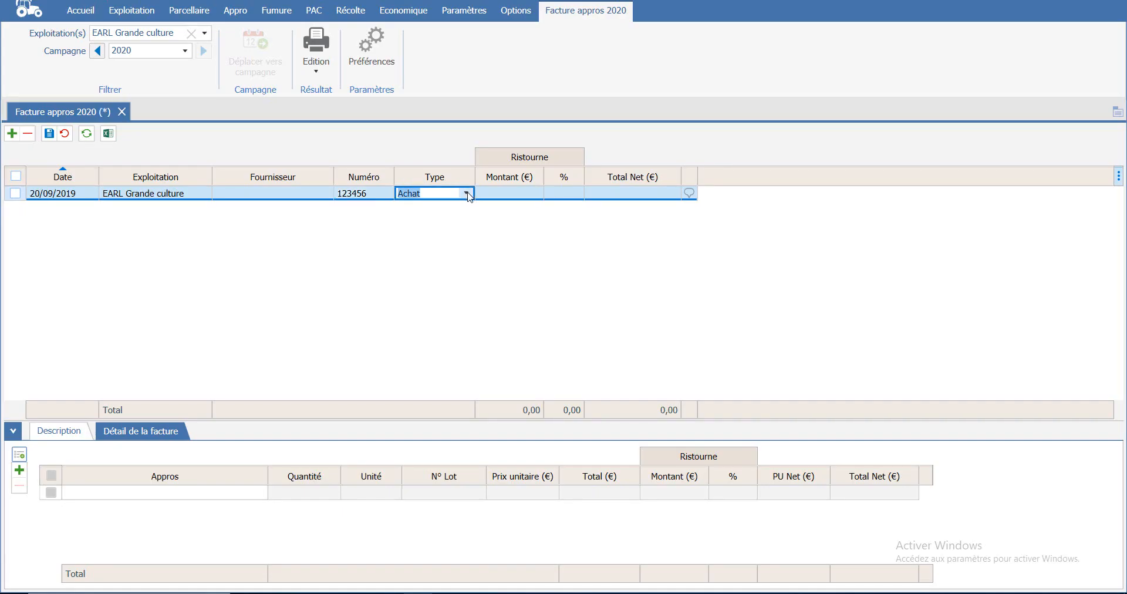
click(468, 194)
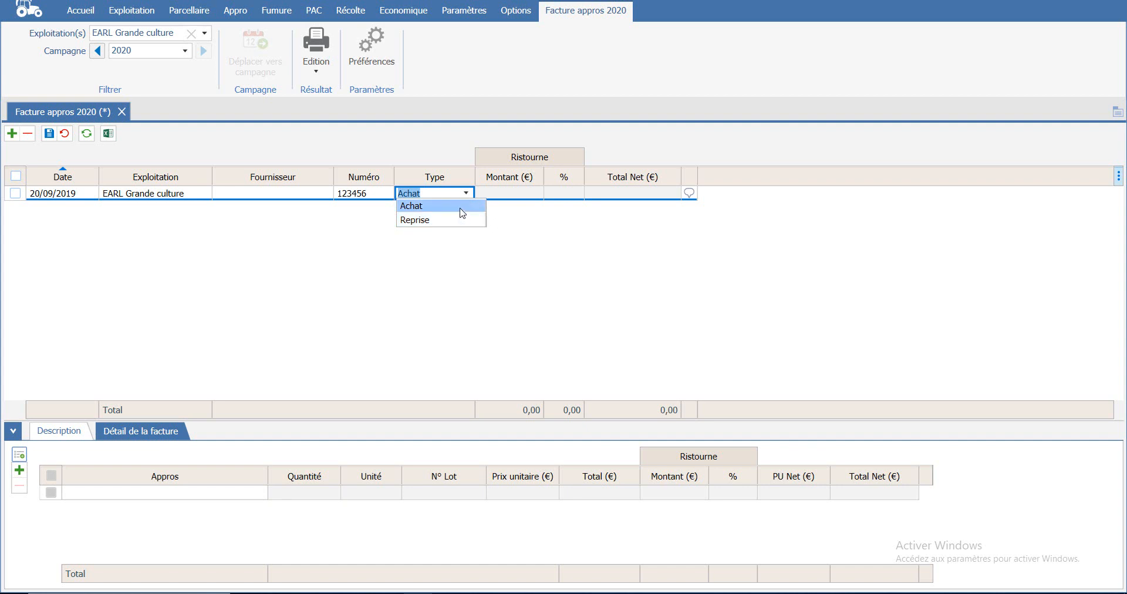
click(461, 206)
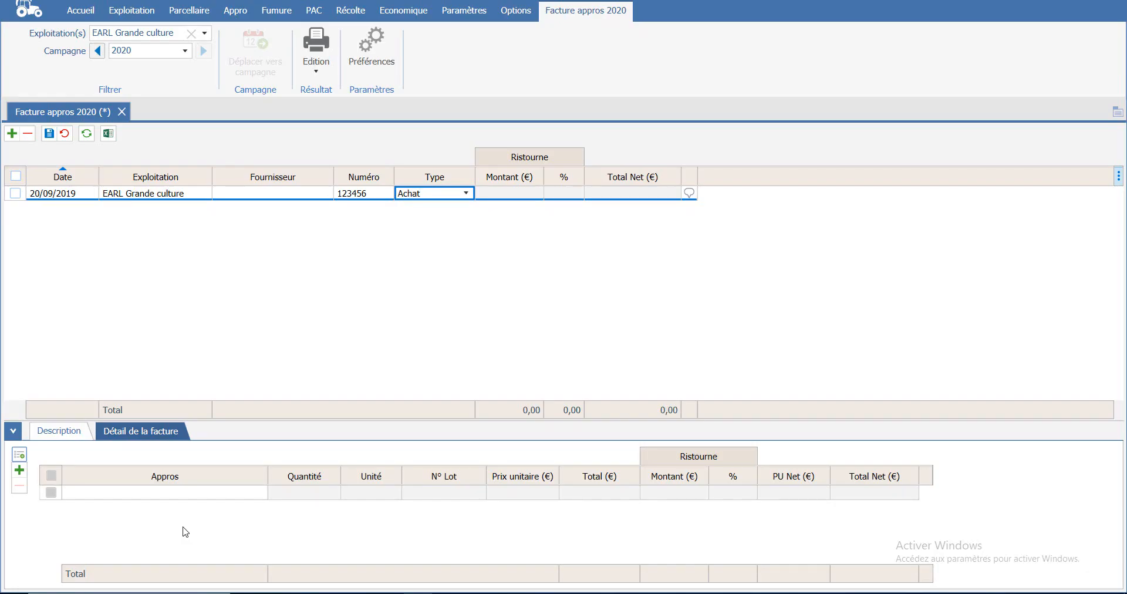
- Add Amistar as the first supply in the invoice detail, with a quantity of 50 L
click(198, 493)
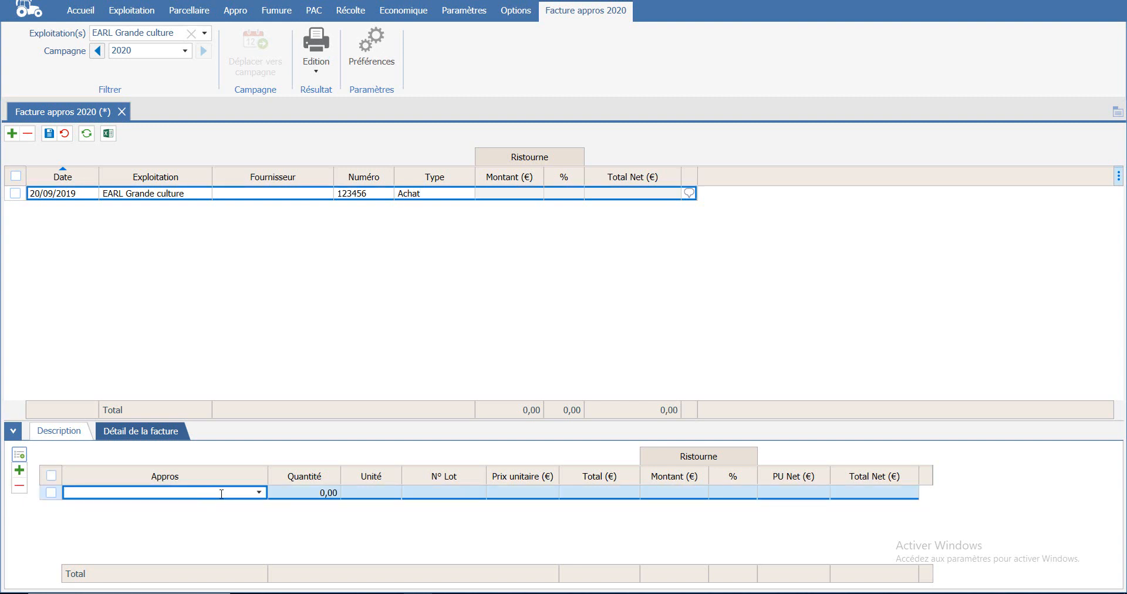
text(amis)
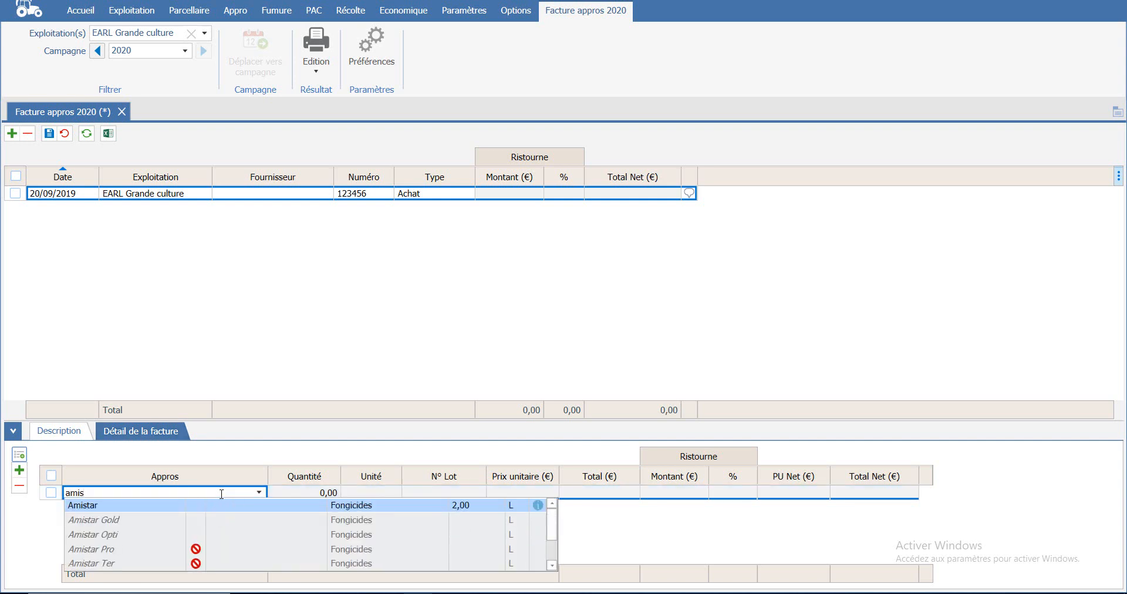
click(197, 511)
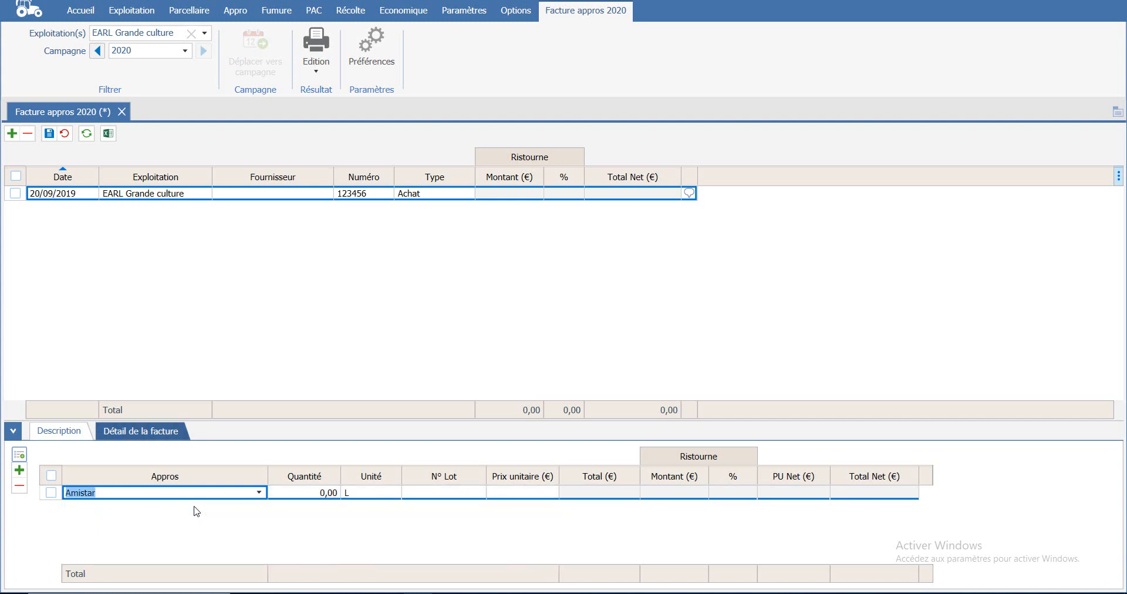
click(320, 497)
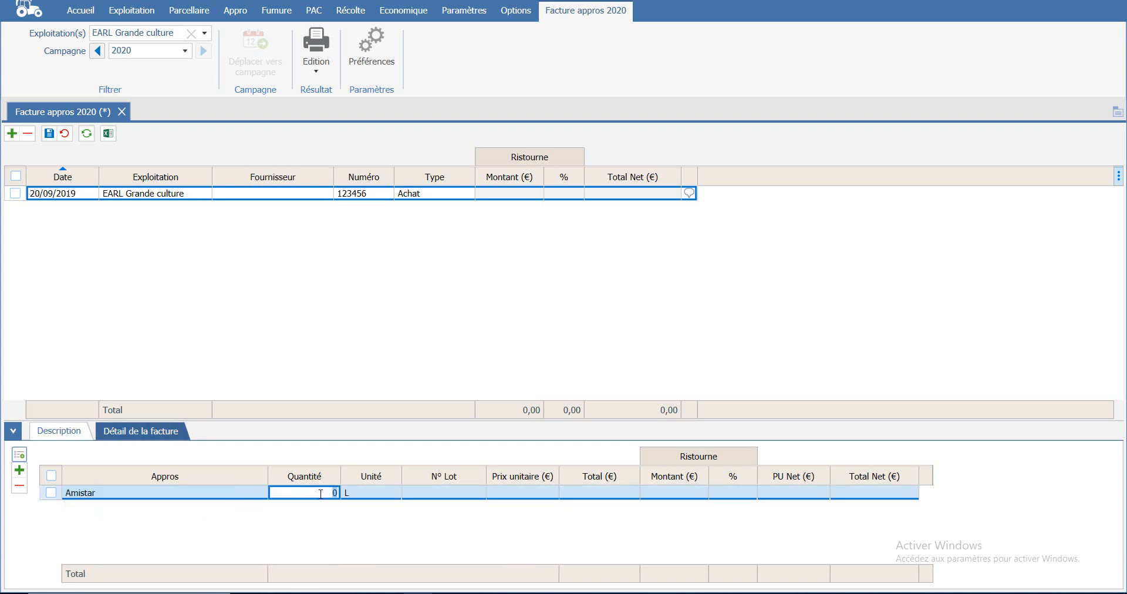
key(BackSpace)
text(50)
key(Tab)
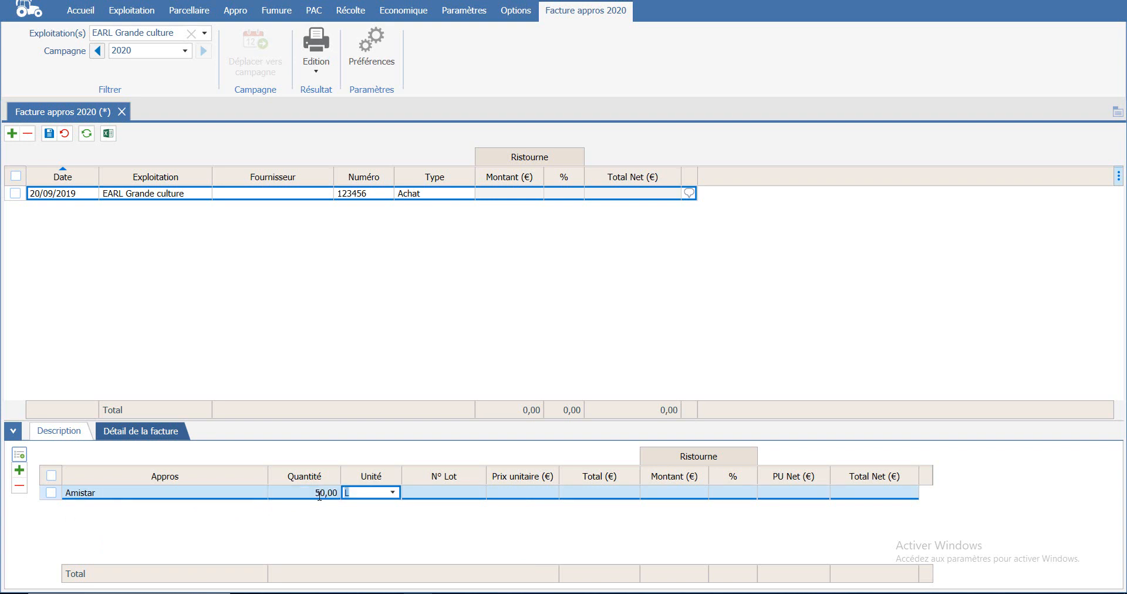
key(Tab)
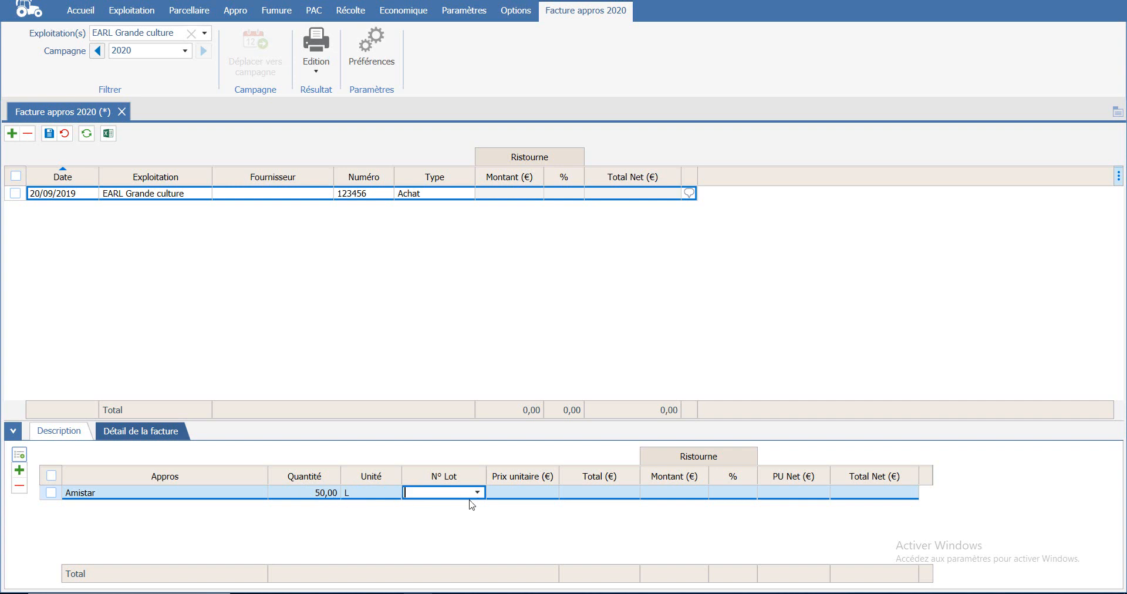
- Set the unit price of the Amistar line to 20 €
click(523, 494)
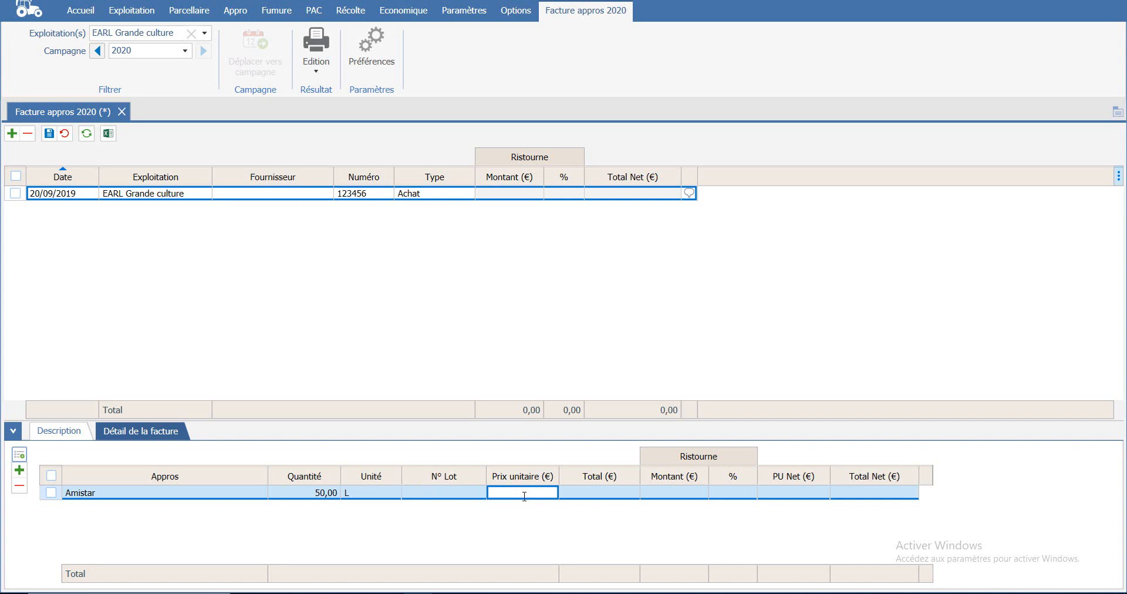
click(577, 491)
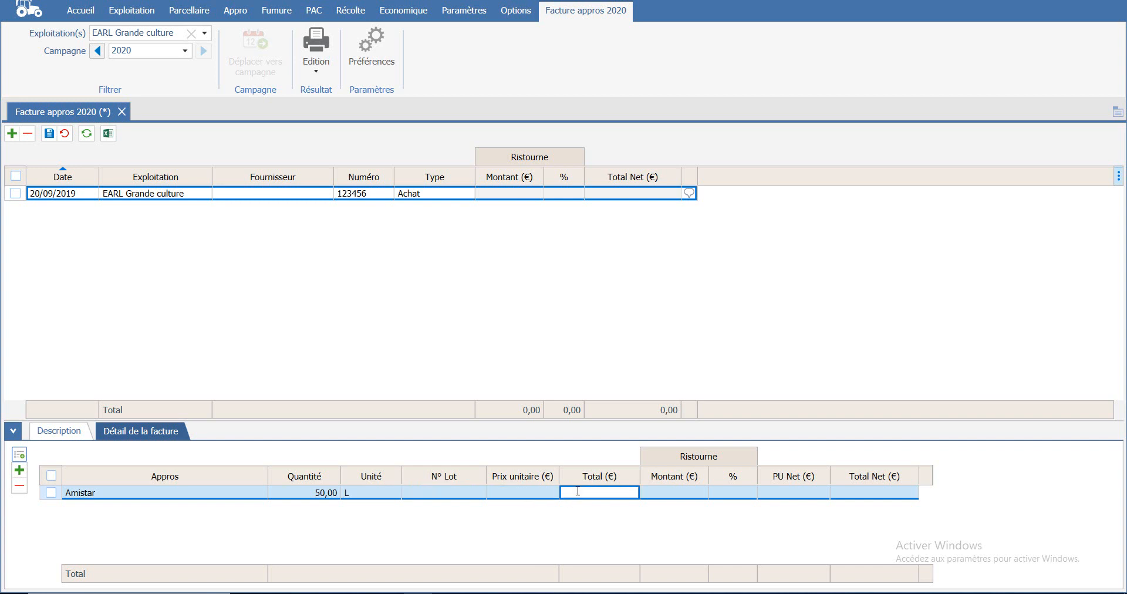
click(555, 493)
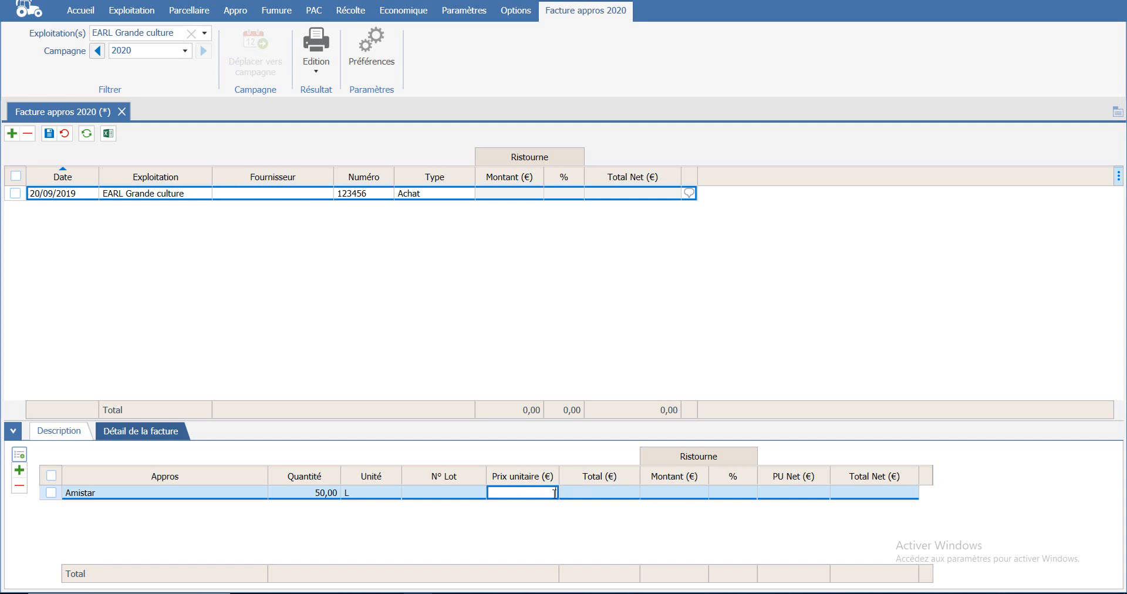
text(20)
key(Tab)
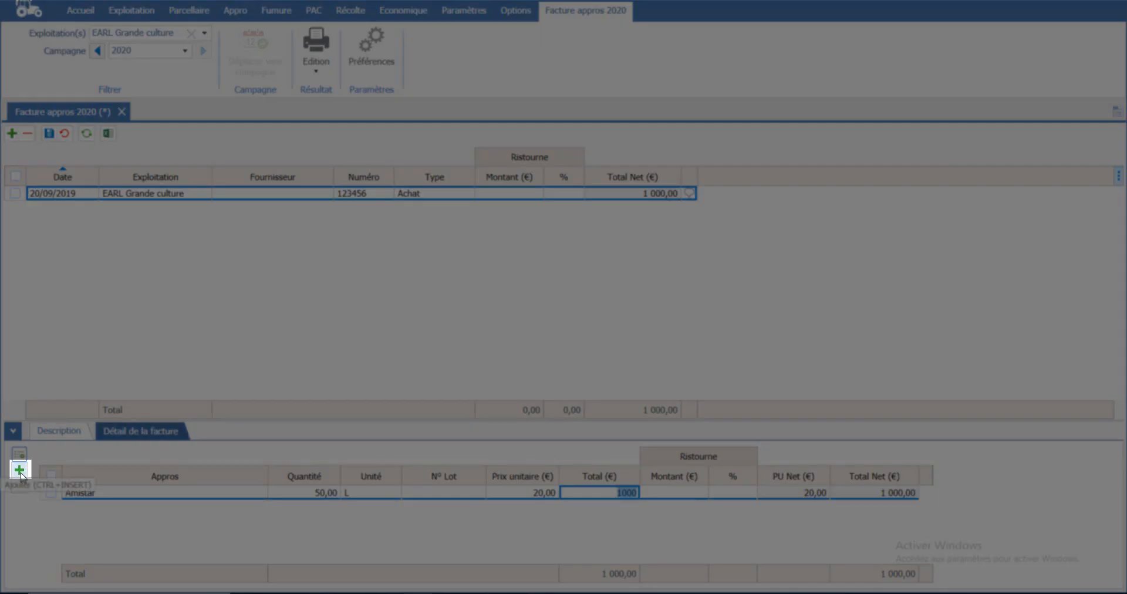
- Add a second supply line for Allie to the invoice detail, with a quantity of 50 kg
click(20, 474)
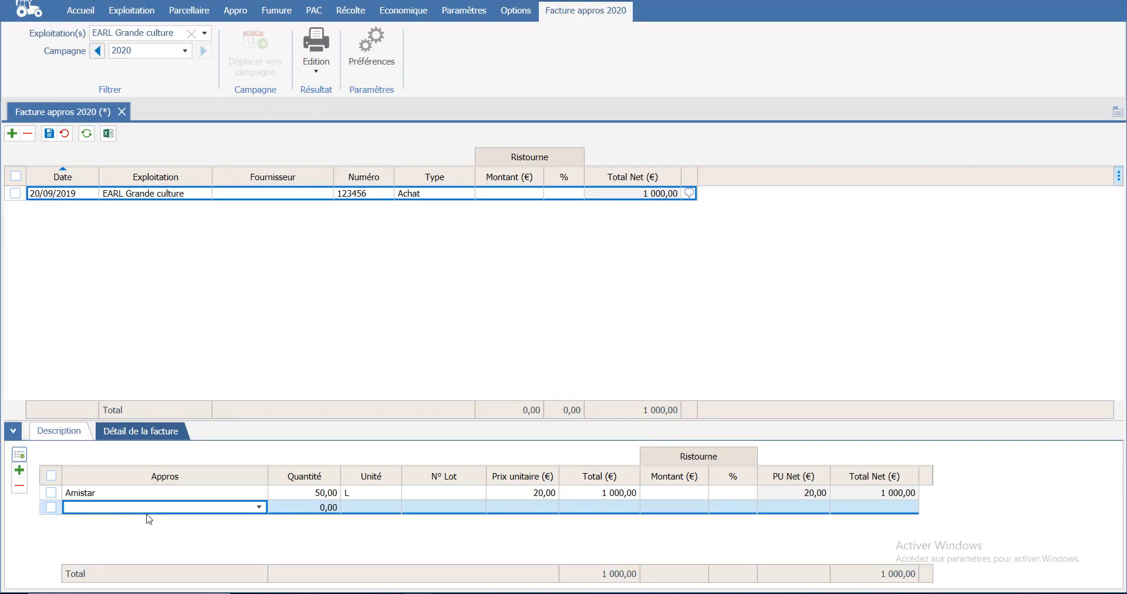
text(all)
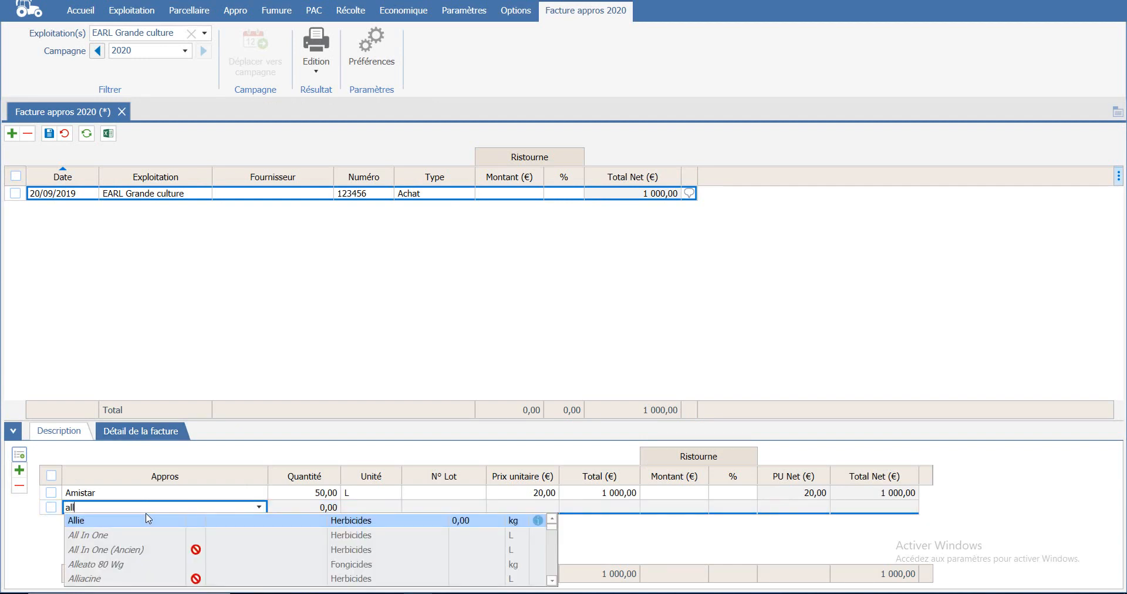
click(147, 520)
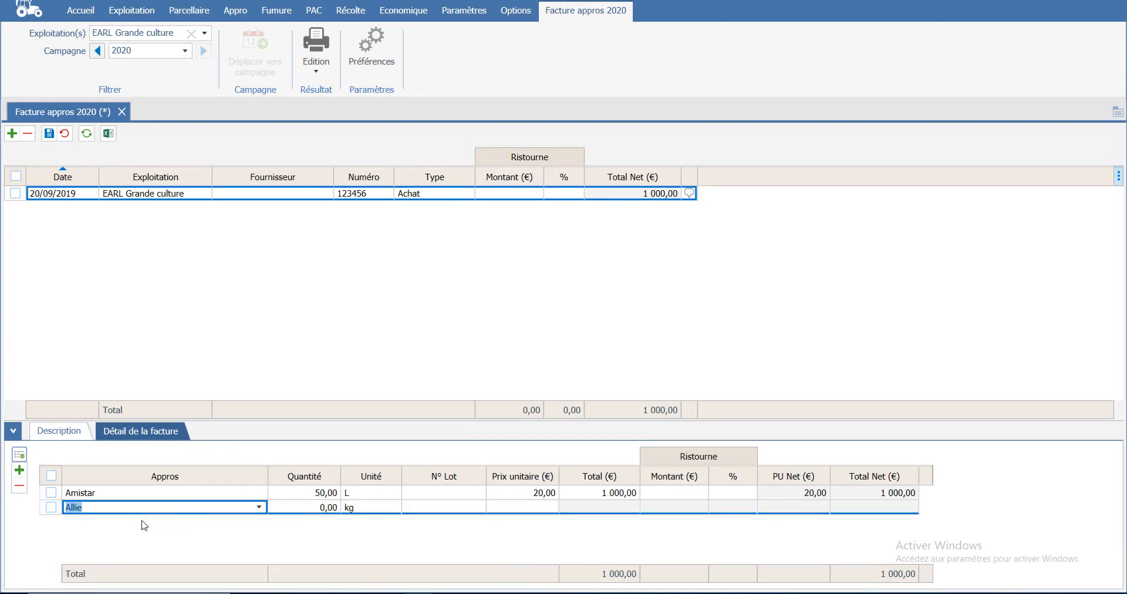
click(312, 509)
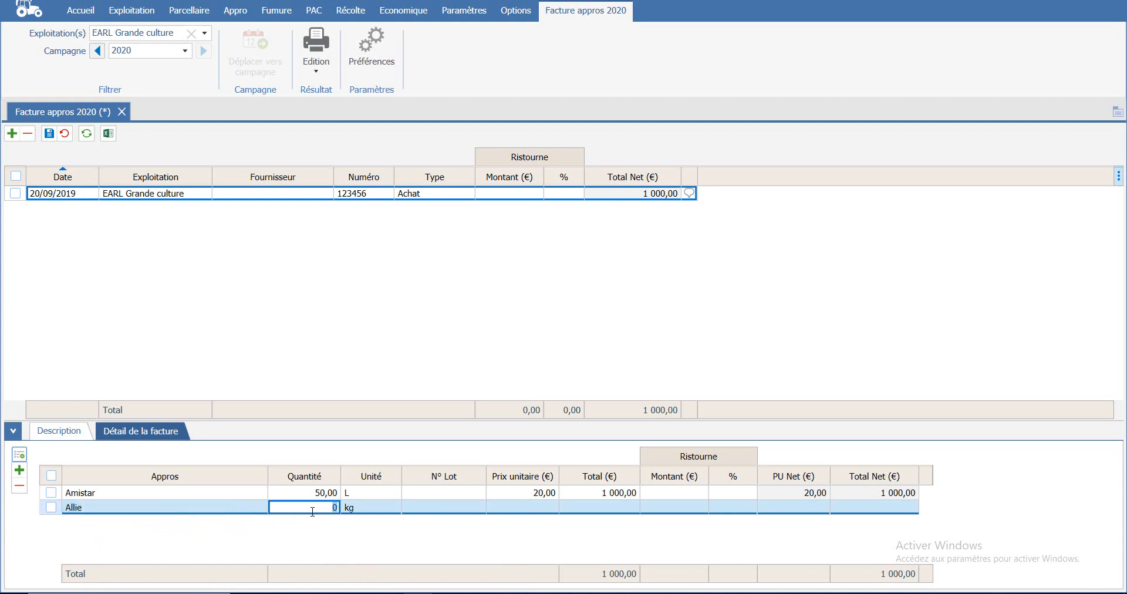
key(BackSpace)
text(50)
key(Tab)
key(Tab)
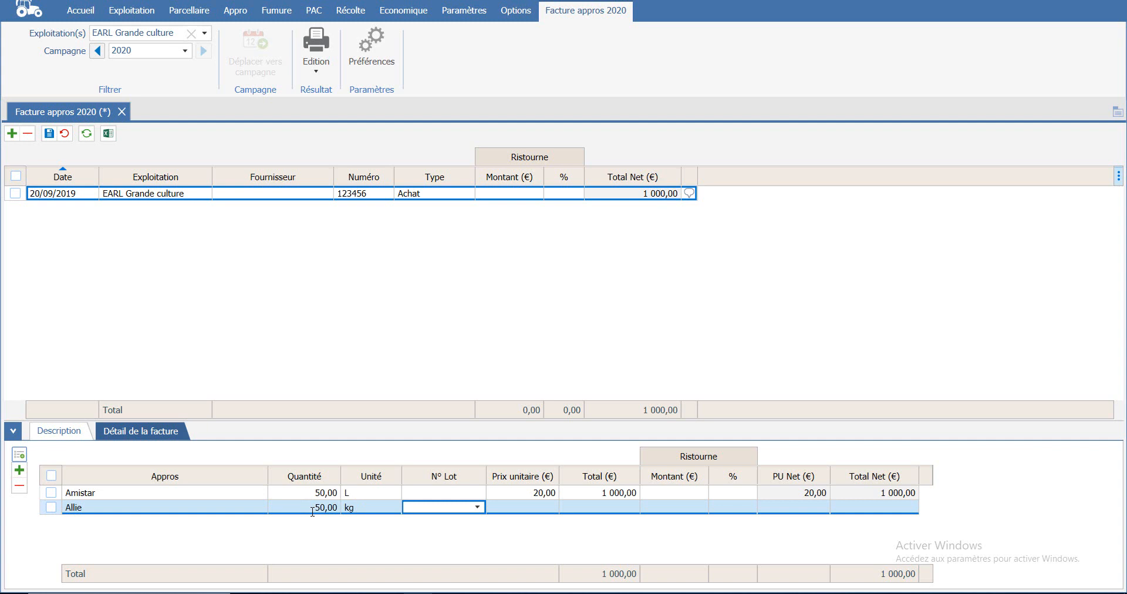
- Set the total of the Allie line to 500 € and close the supply invoice
key(Tab)
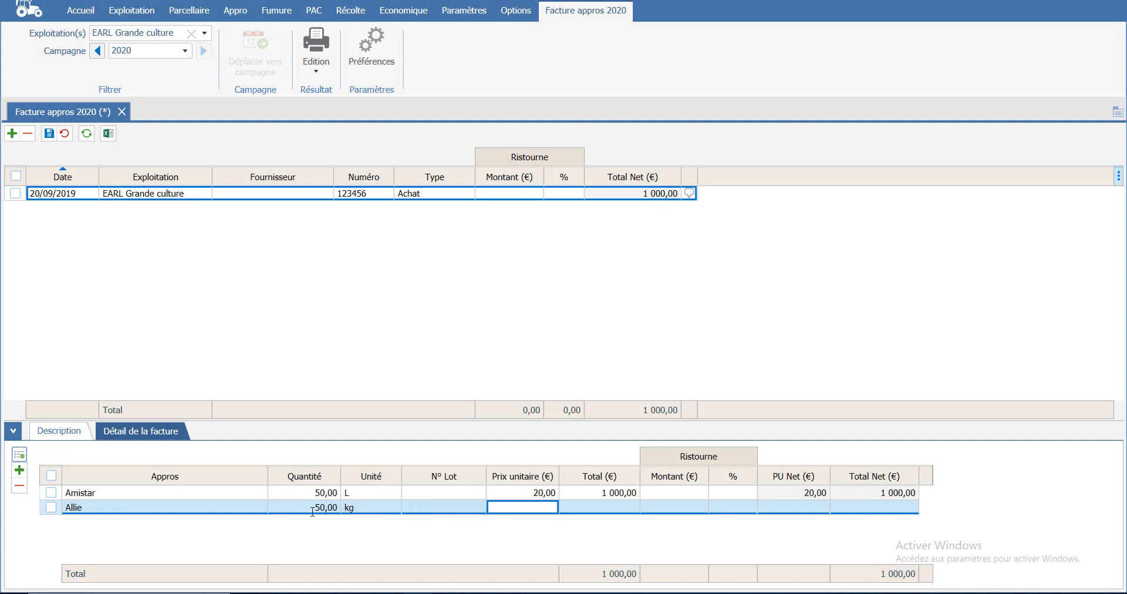
key(Tab)
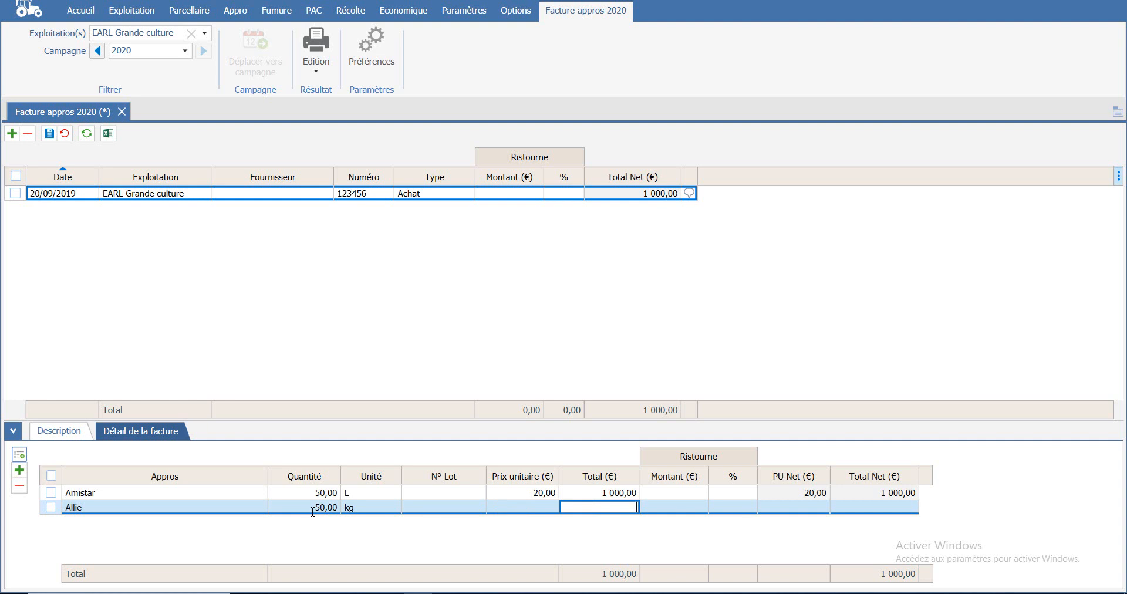
text(500)
key(Tab)
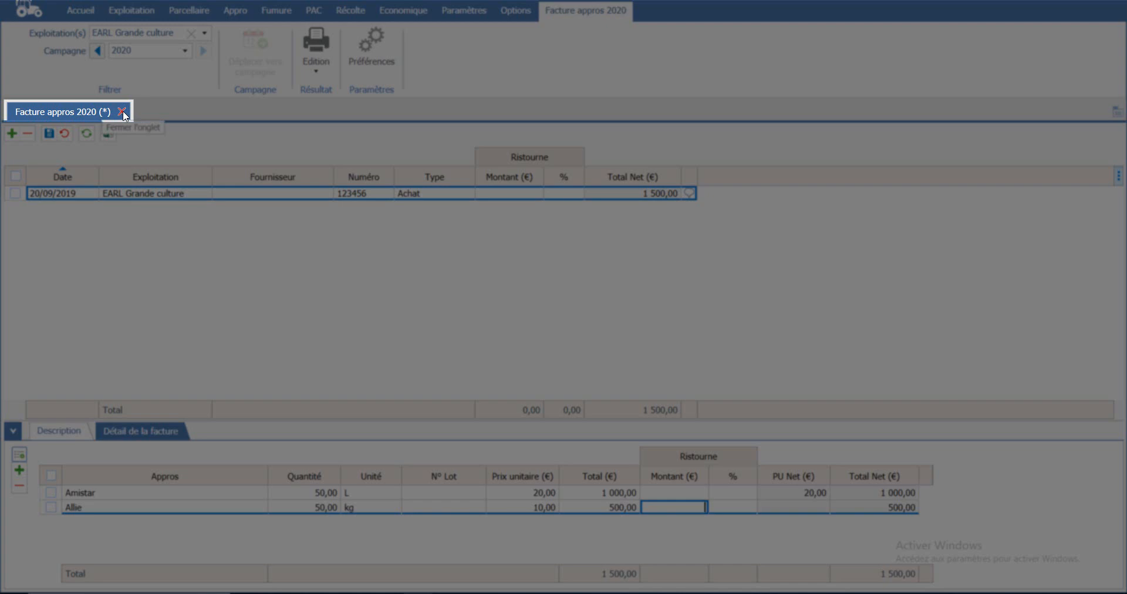
click(122, 111)
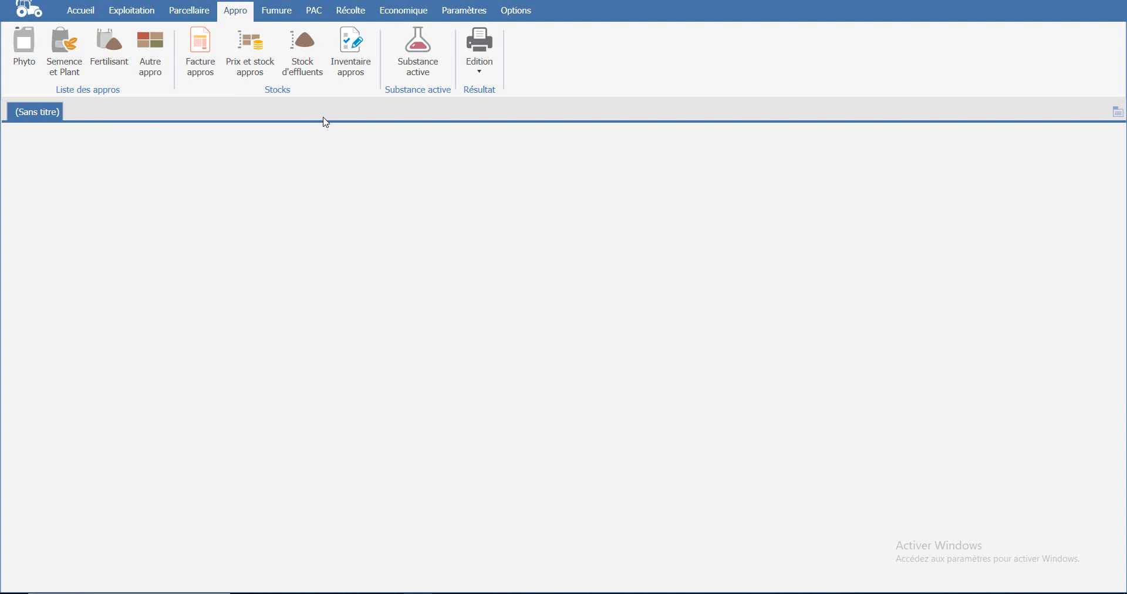
- Open the 2020 operation costs (Coût des opérations) and set the Traitement phytosanitaire cost per hectare to 100 €
click(414, 13)
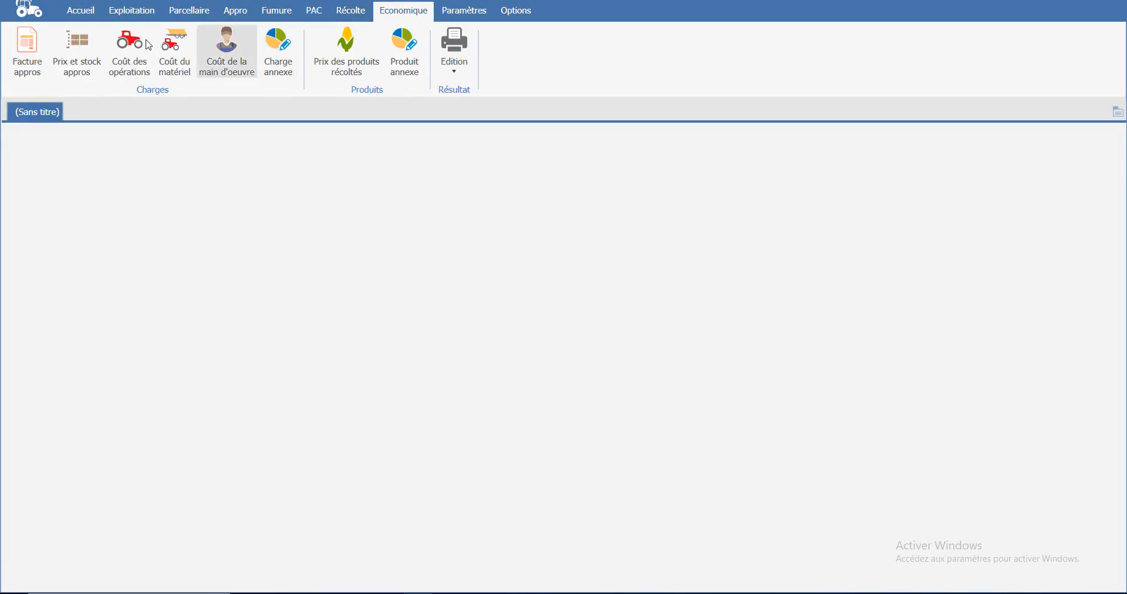
click(123, 57)
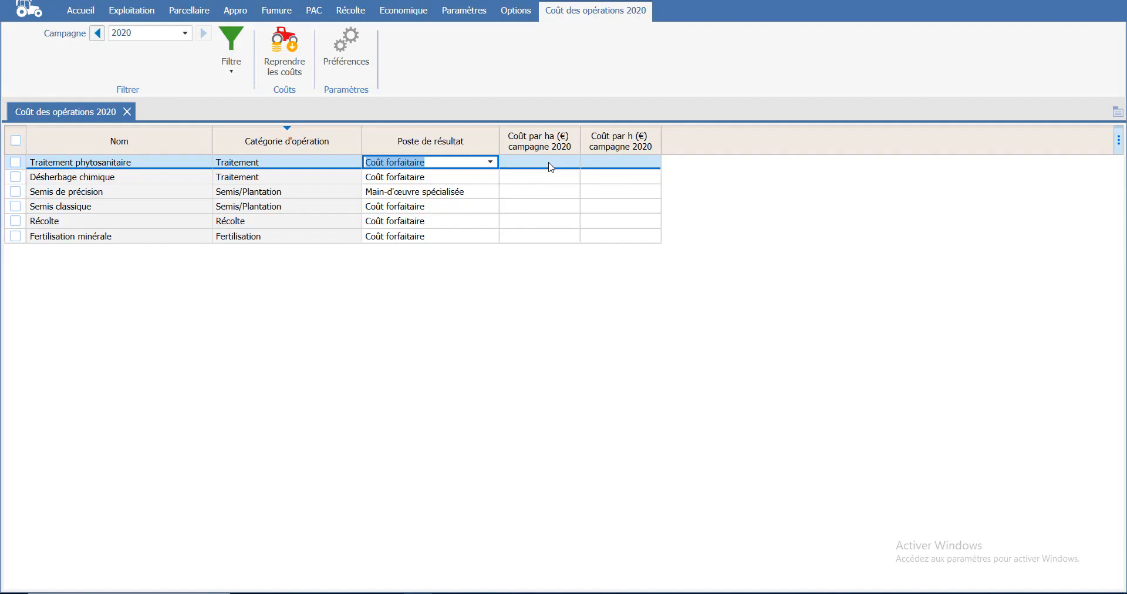
click(575, 162)
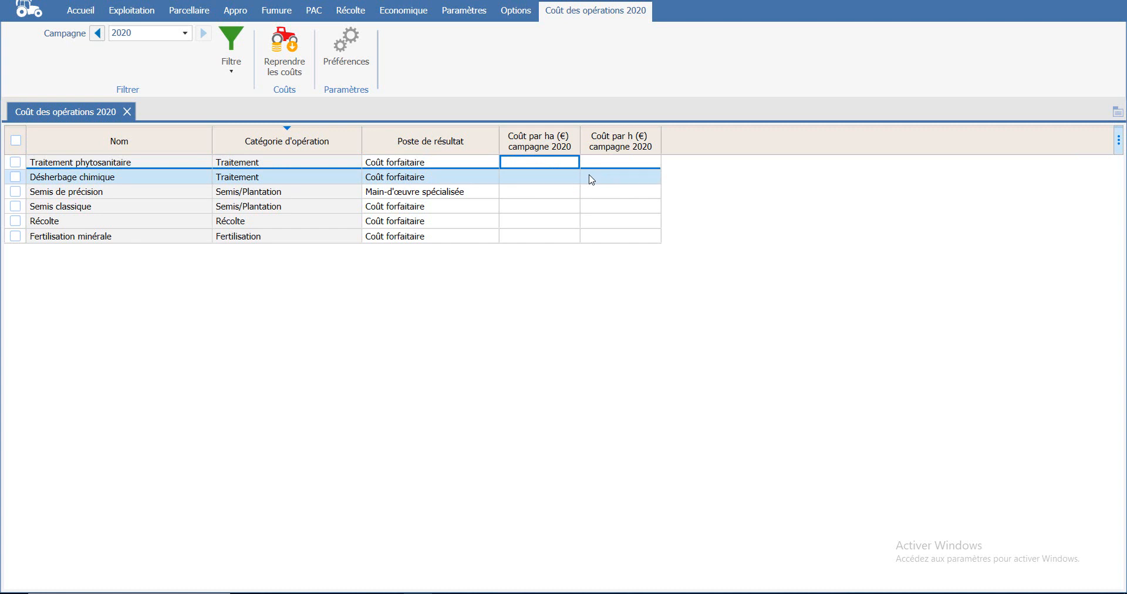
text(100)
- Set the cost per hour of Désherbage chimique to 120 € for campaign 2020
click(566, 178)
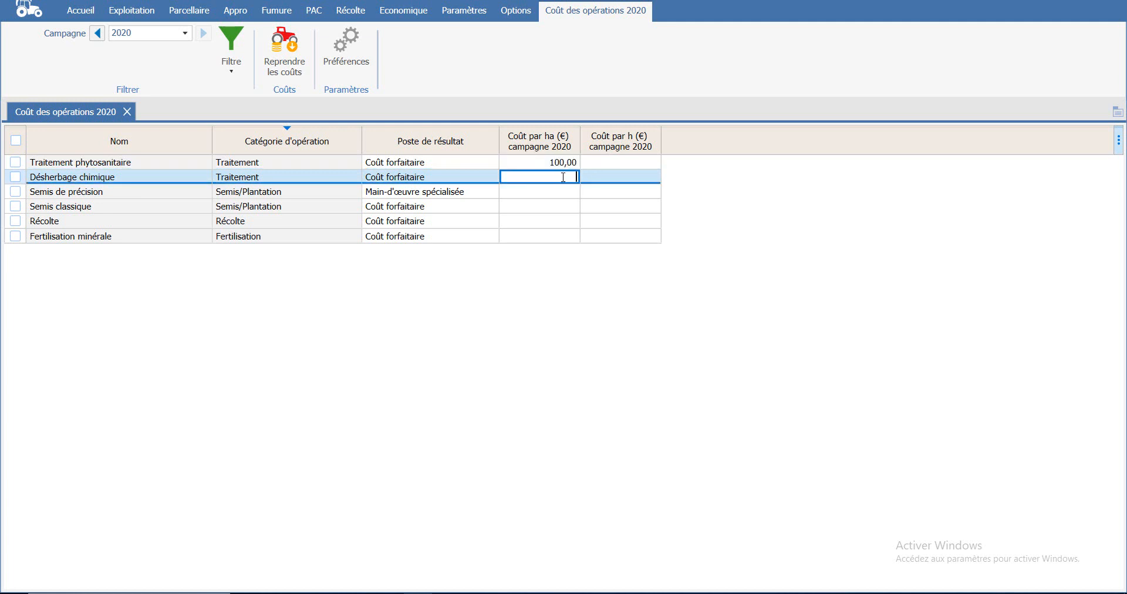
click(626, 176)
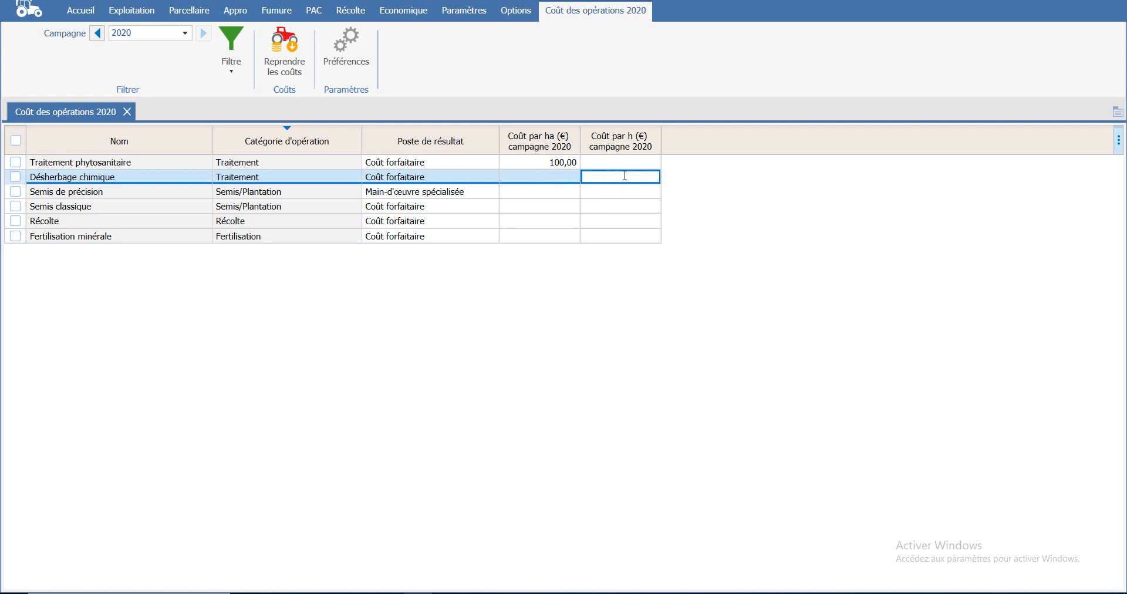
text(120)
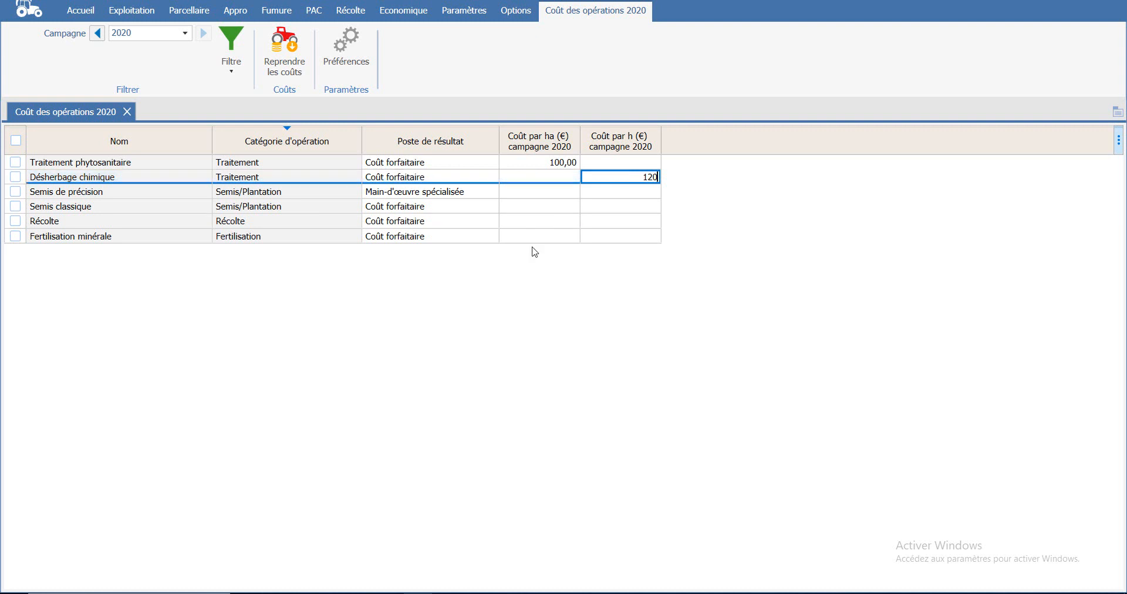
click(563, 192)
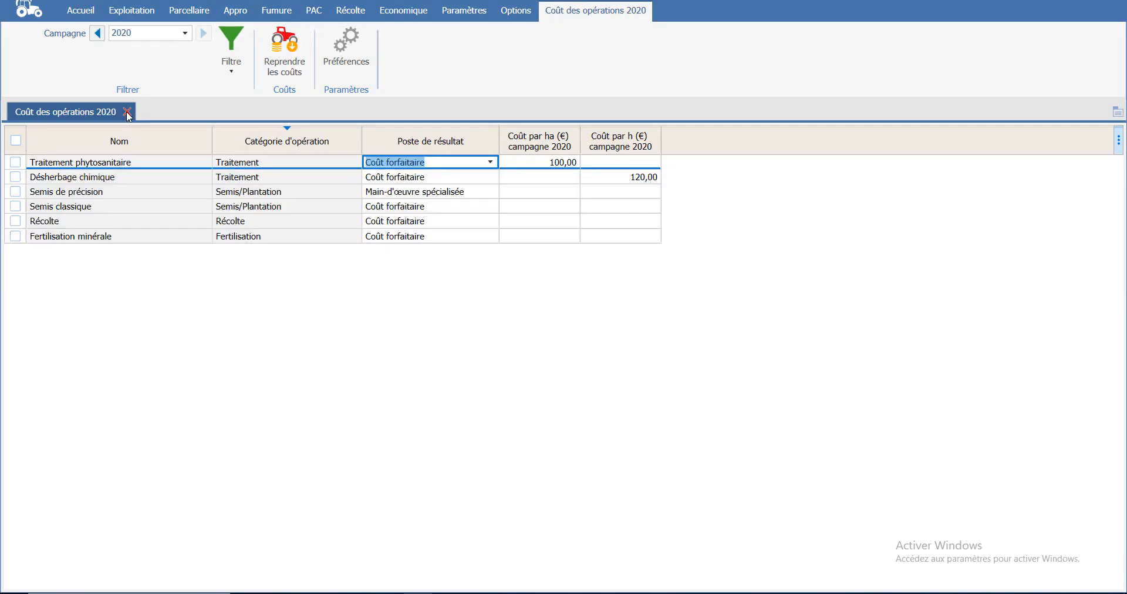
- Close the operation costs and set the 2020 equipment cost of Pulvé Berthoud to 50 € per hour
click(126, 113)
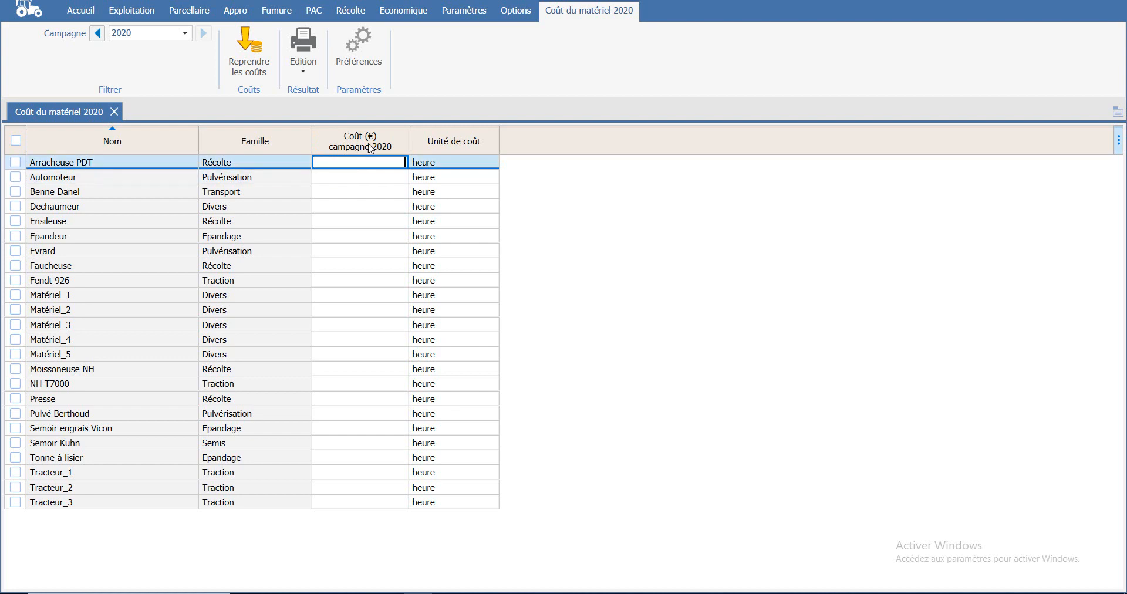
click(438, 164)
click(490, 163)
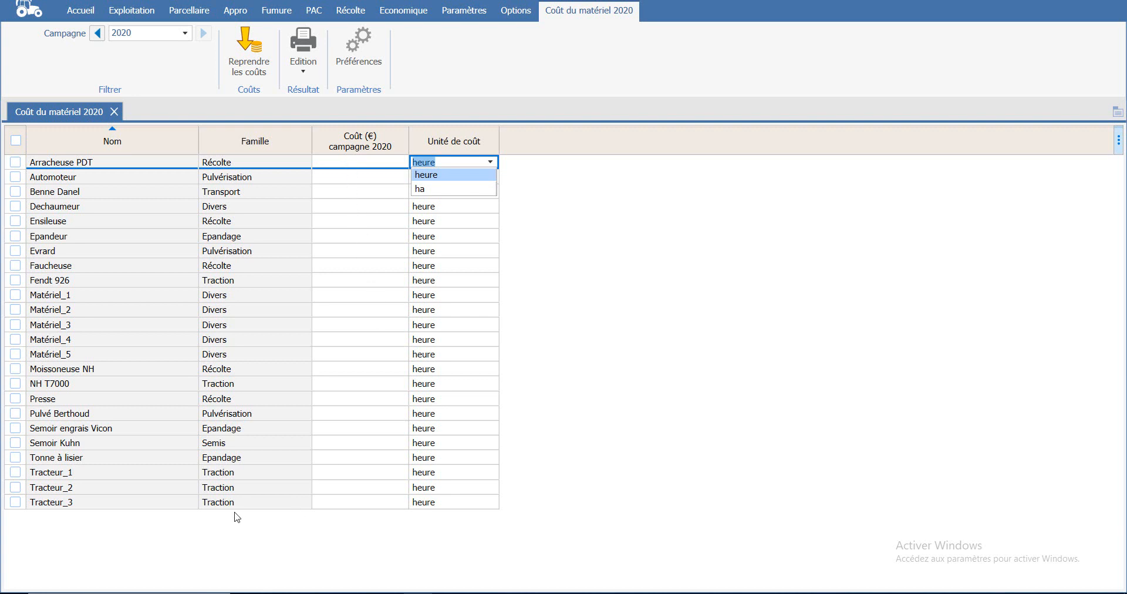
click(354, 413)
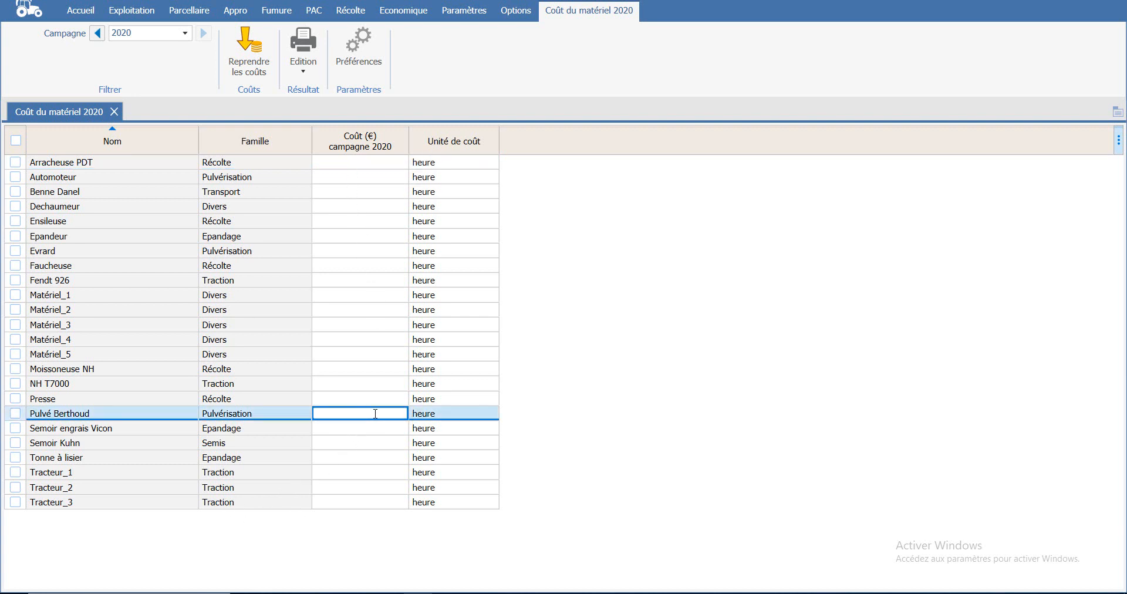
text(50)
key(Tab)
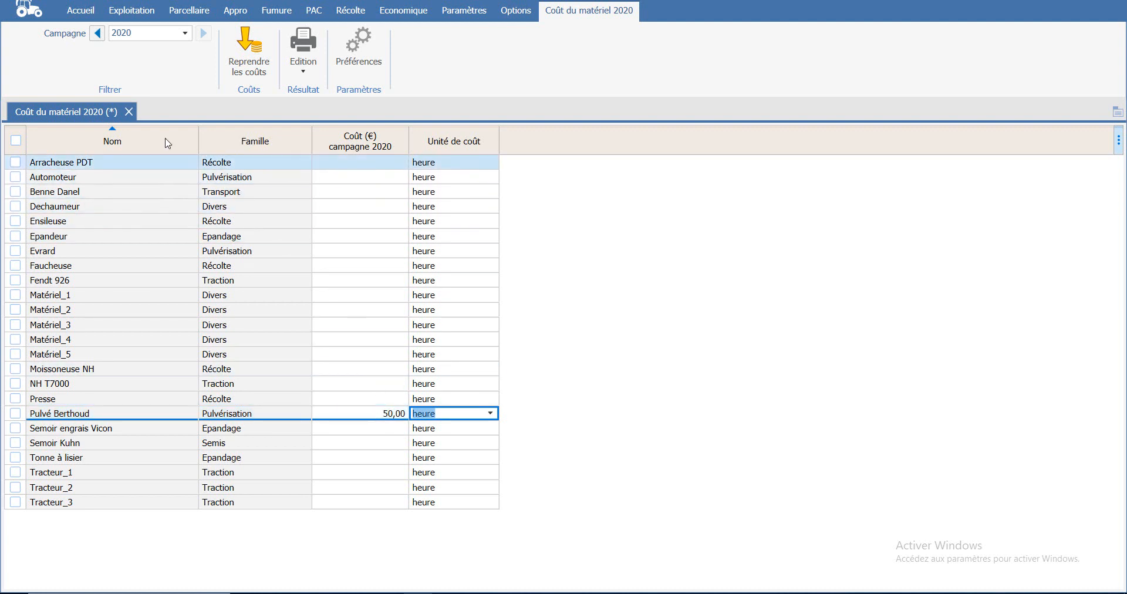
click(129, 112)
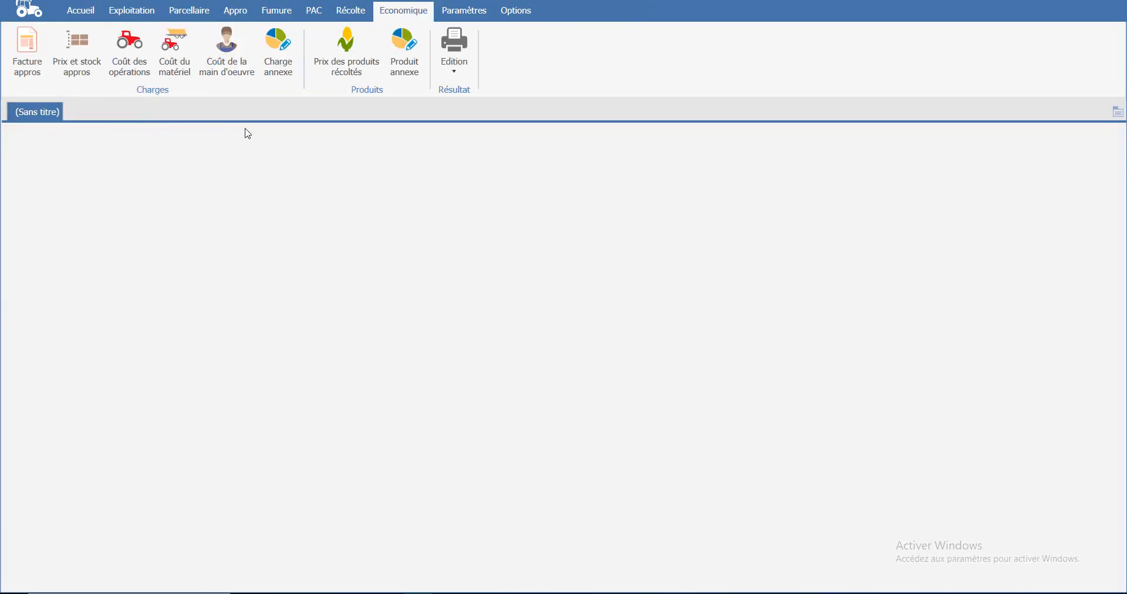
- Review the hourly labour costs in Coût de la main-d'oeuvre and close them
click(228, 61)
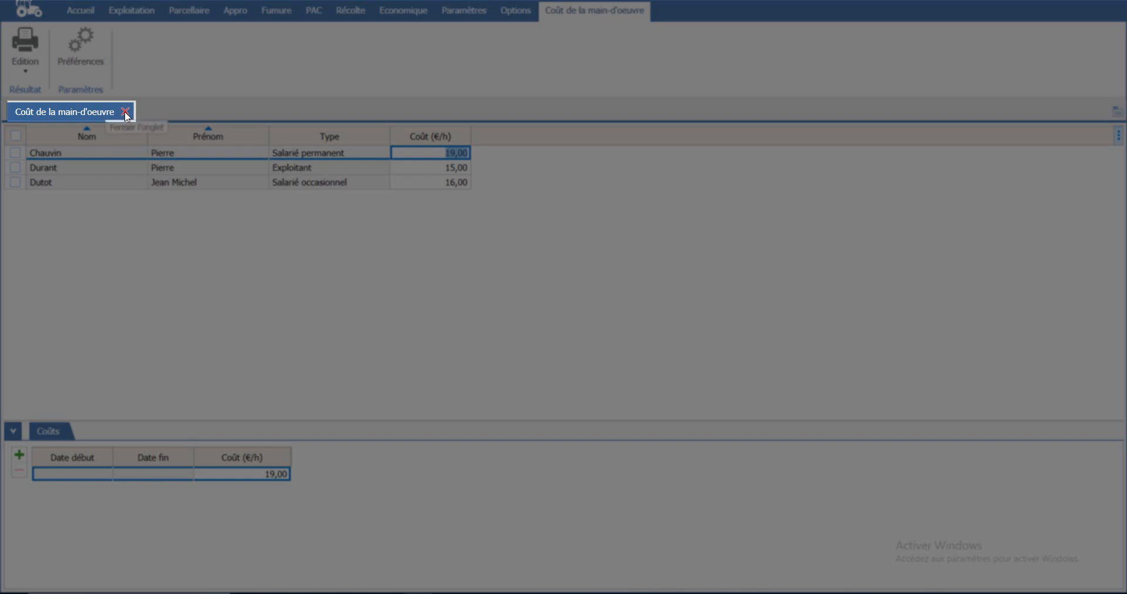
click(125, 111)
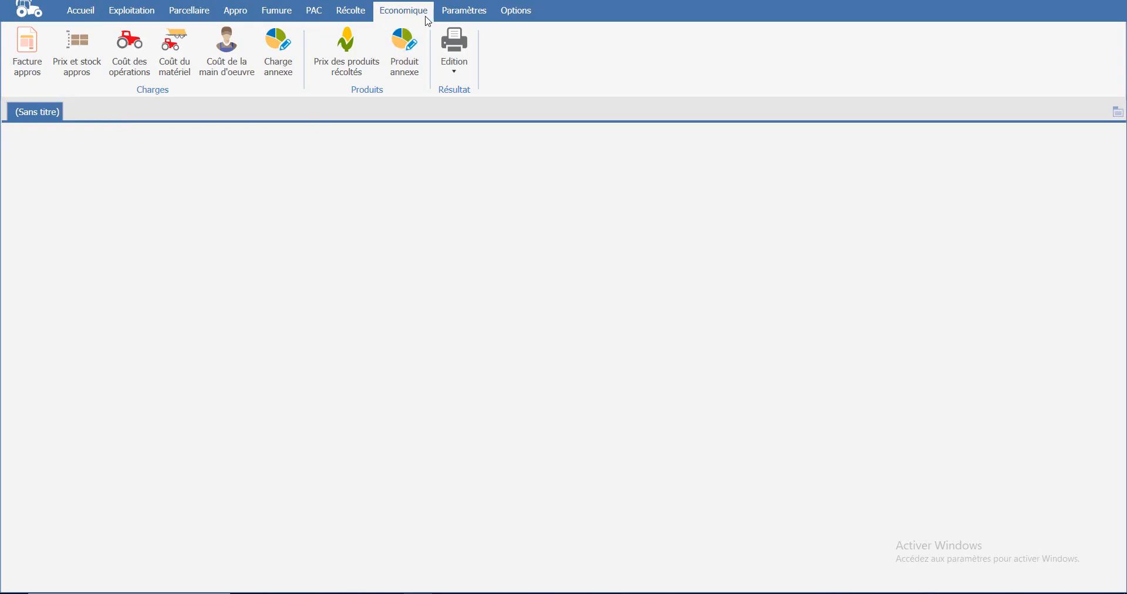
- Record a 2020 ancillary charge (Charge annexe) under the Divers item with a total amount of 1000 €
click(287, 71)
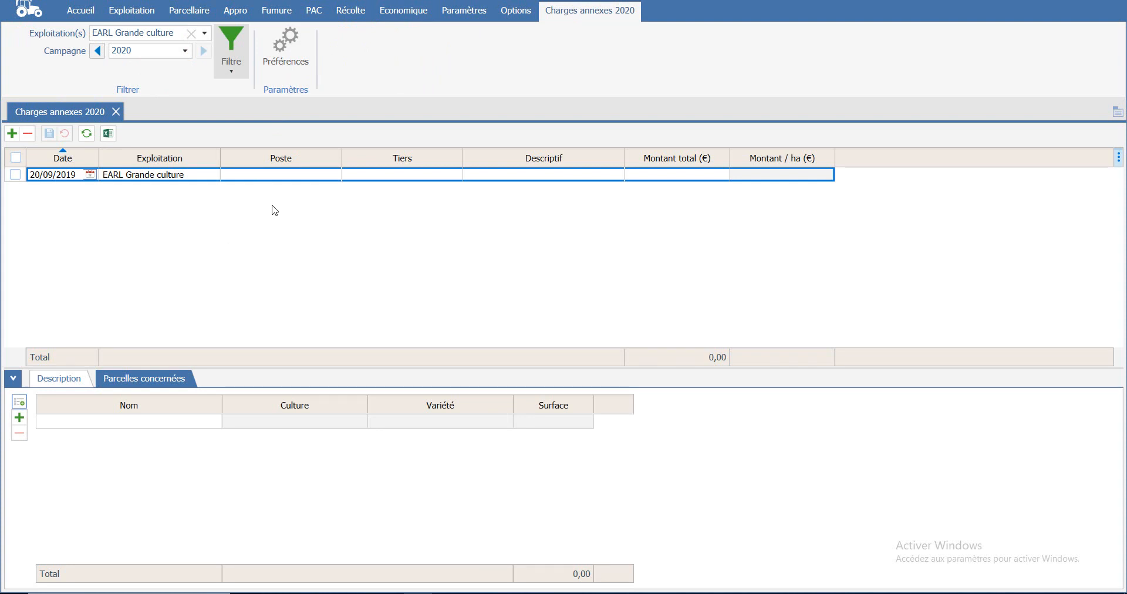
click(294, 175)
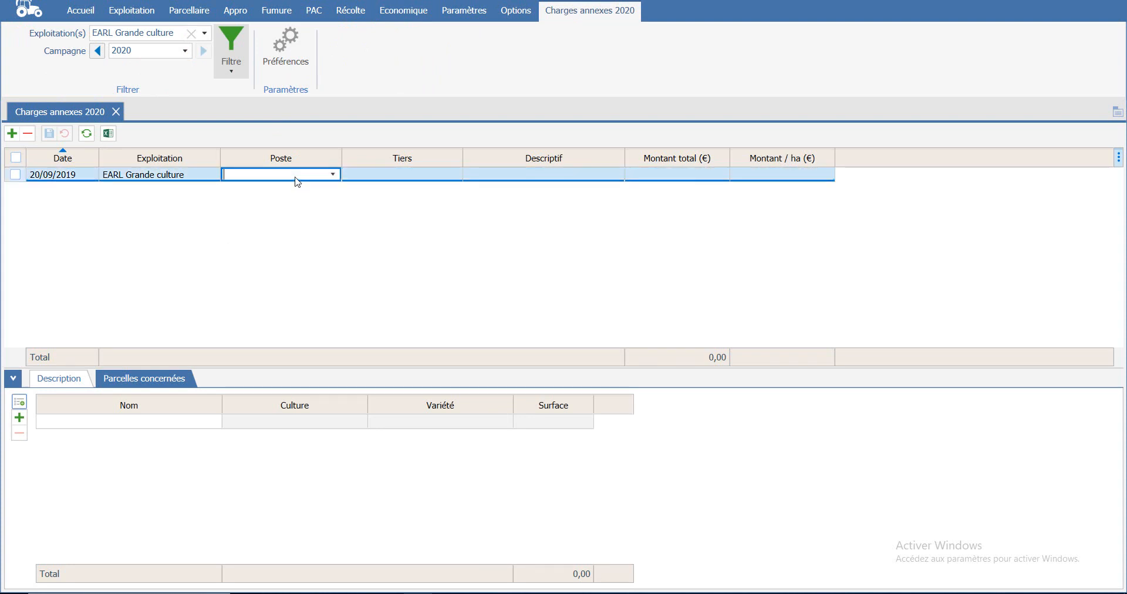
click(334, 175)
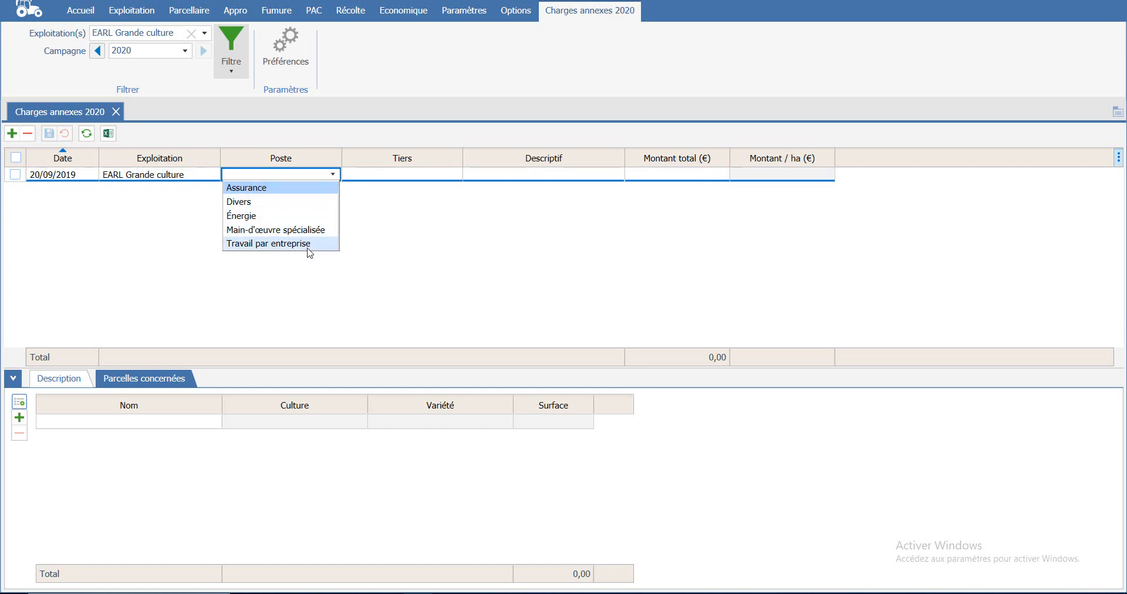
click(298, 206)
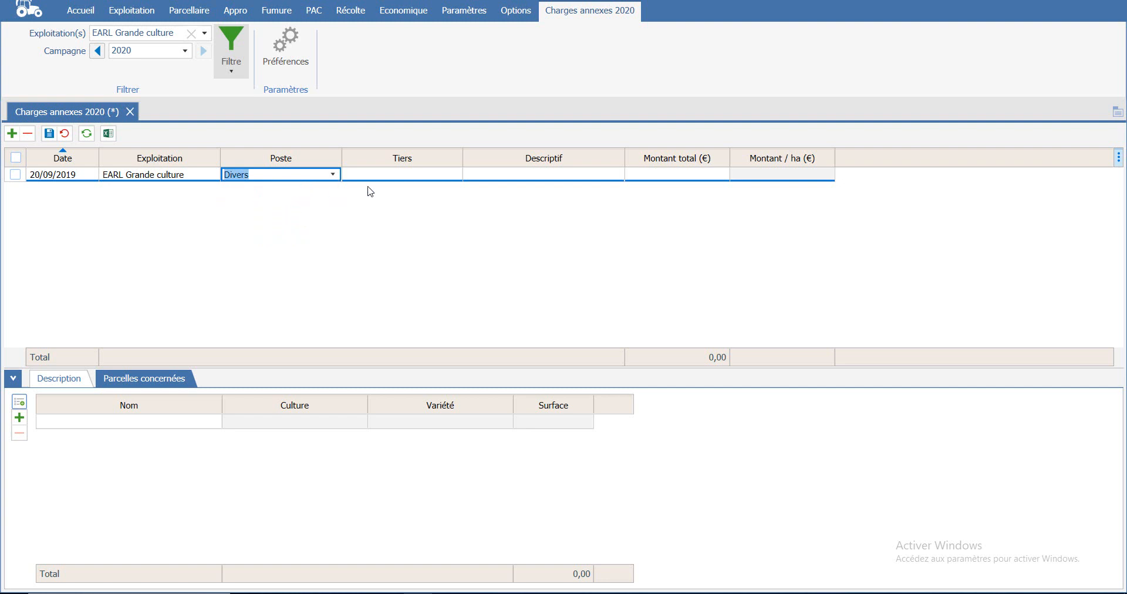
click(453, 178)
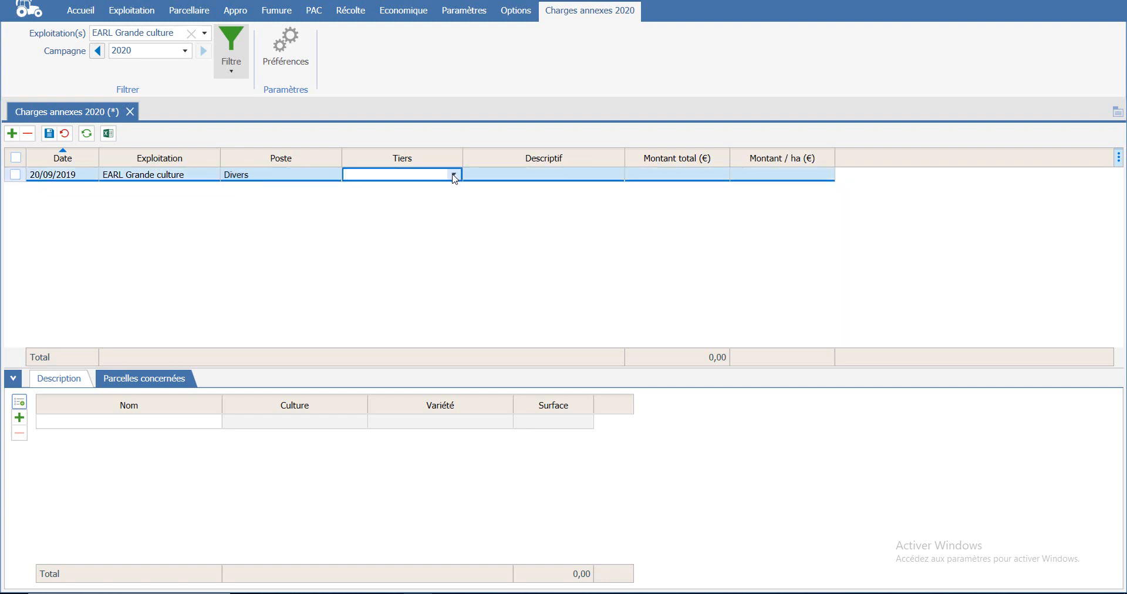
click(505, 174)
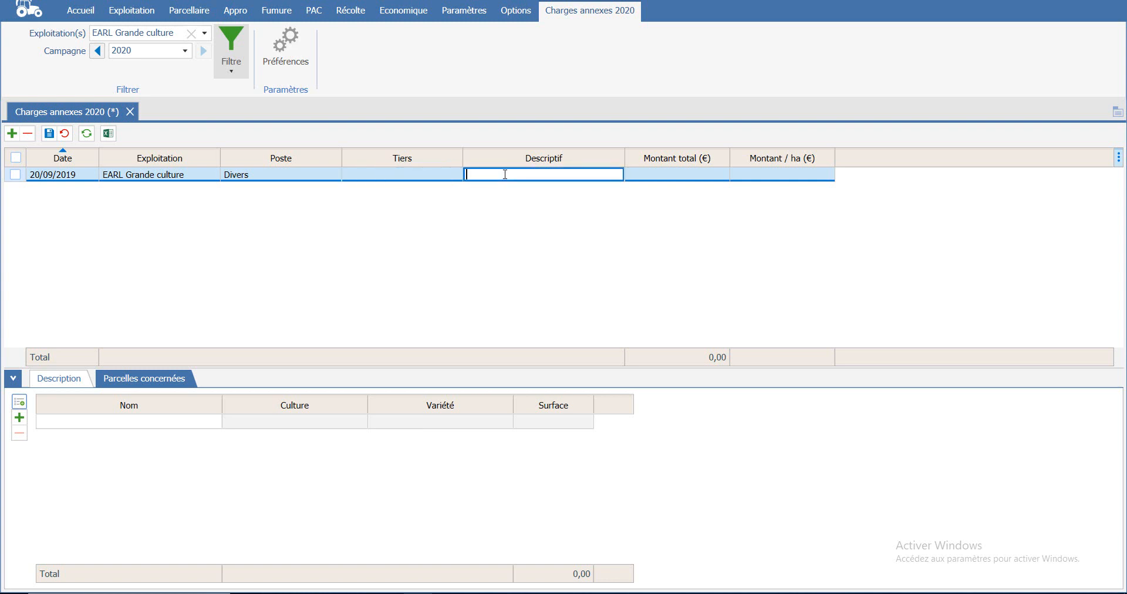
click(690, 175)
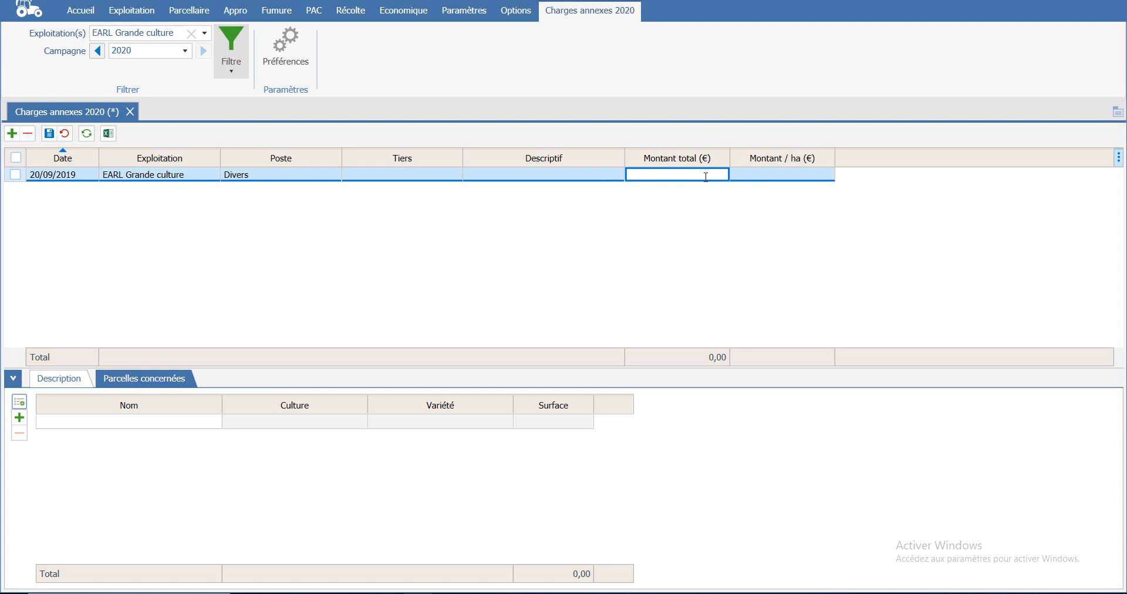
text(1000)
click(717, 251)
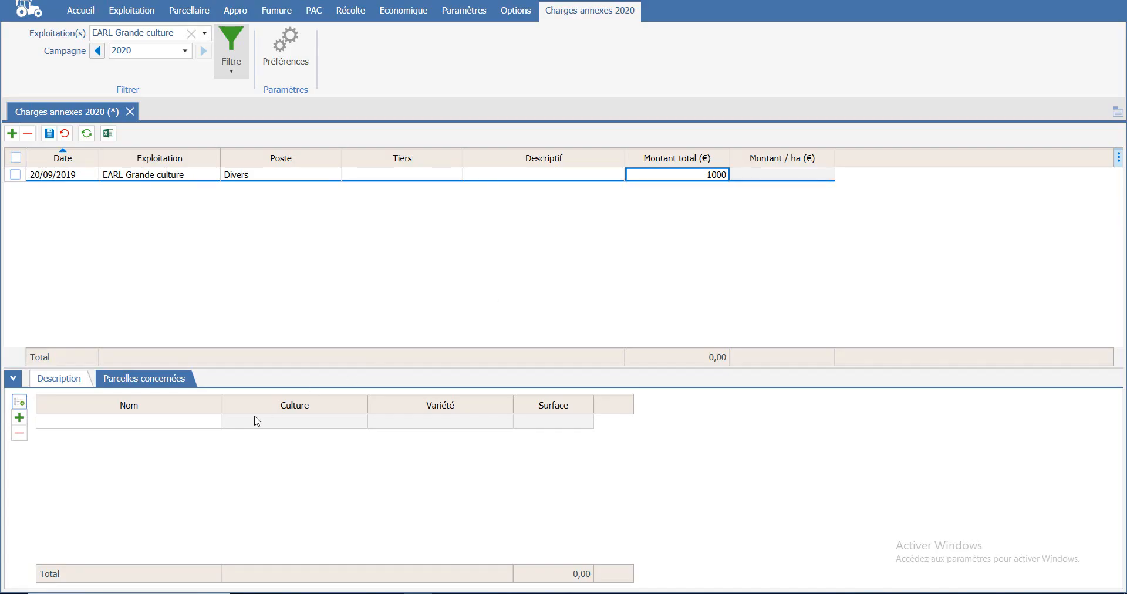
- Assign the ancillary charge to the Maïs fourrage plots Bois-Blanc and Maisonnette, and close the ancillary charges
click(176, 427)
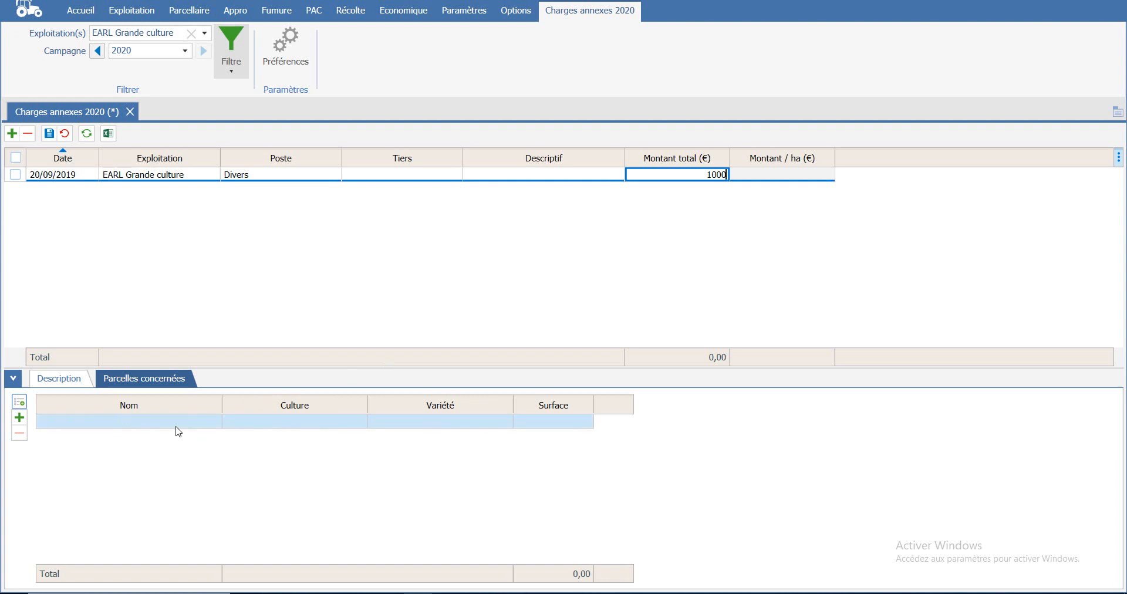
click(176, 427)
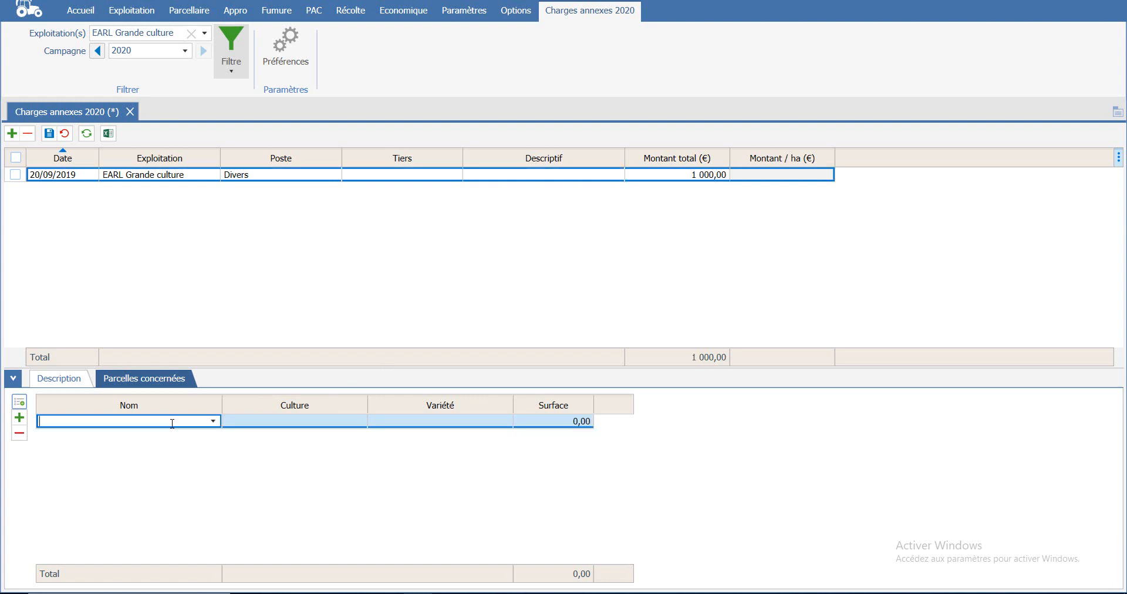
click(218, 420)
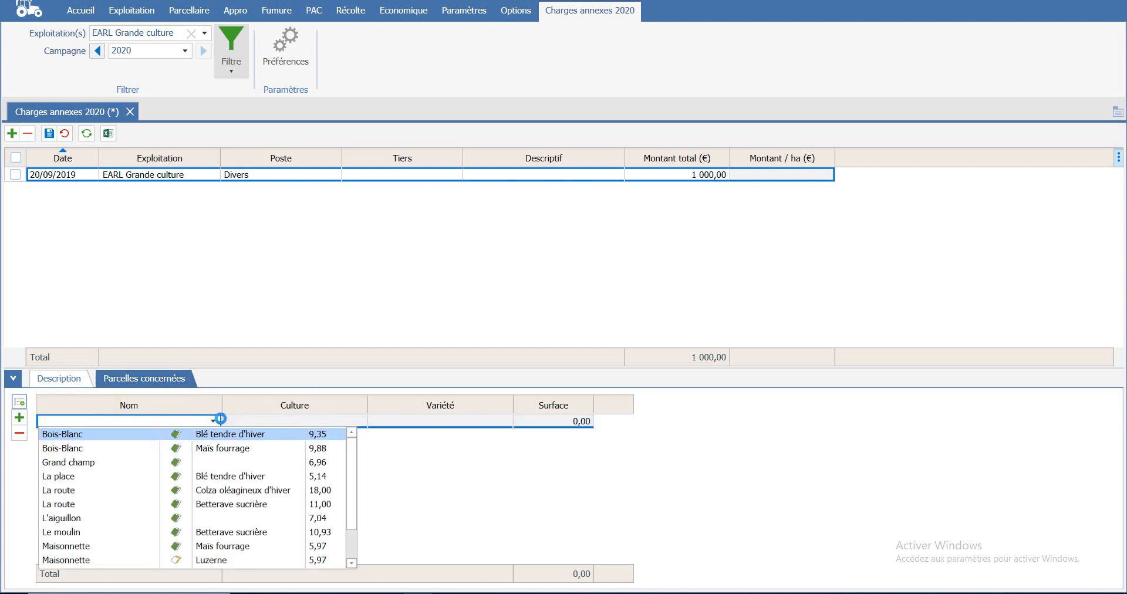
click(203, 453)
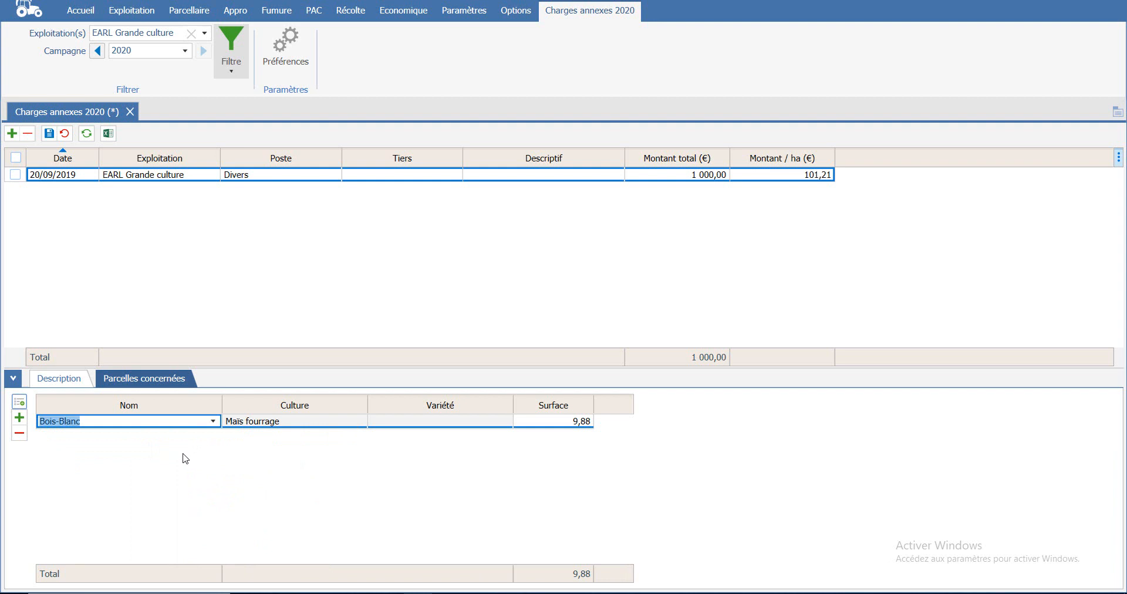
click(21, 421)
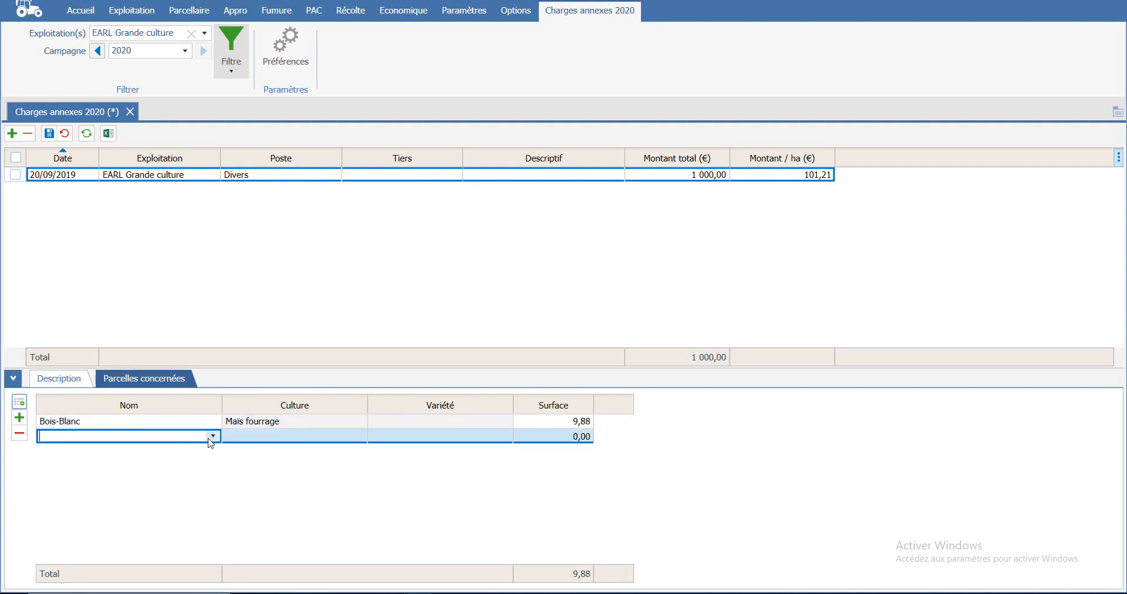
click(212, 437)
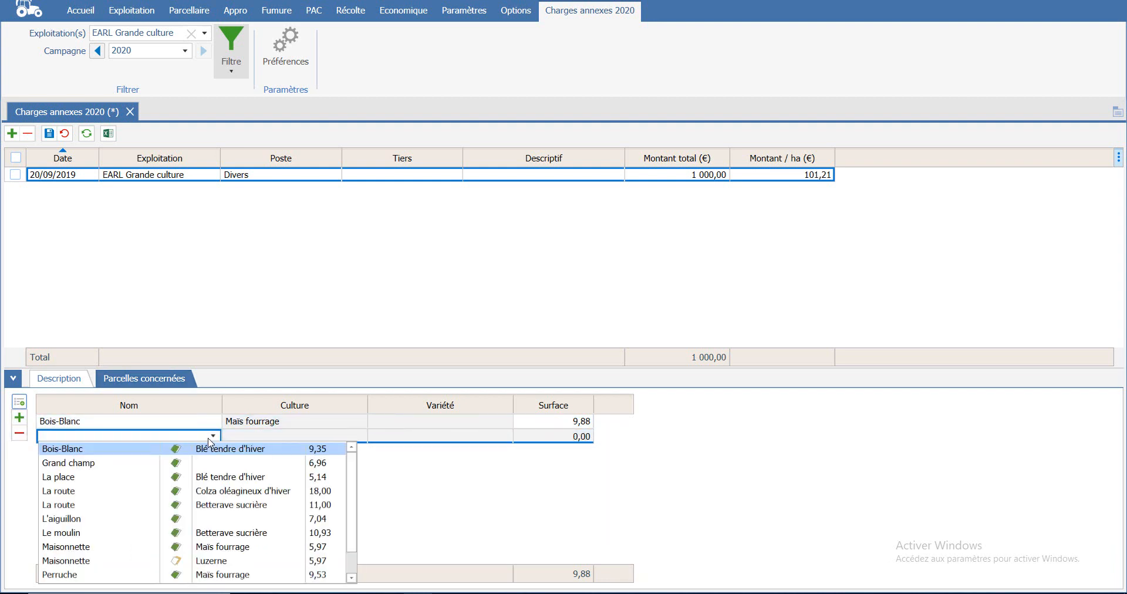
click(188, 546)
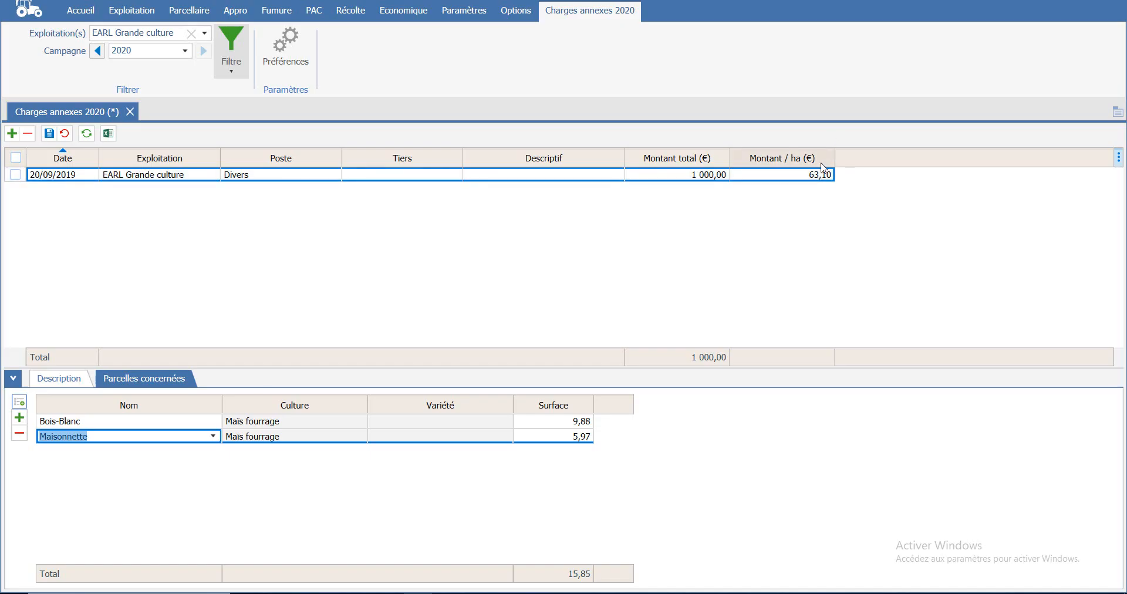
click(819, 177)
click(819, 178)
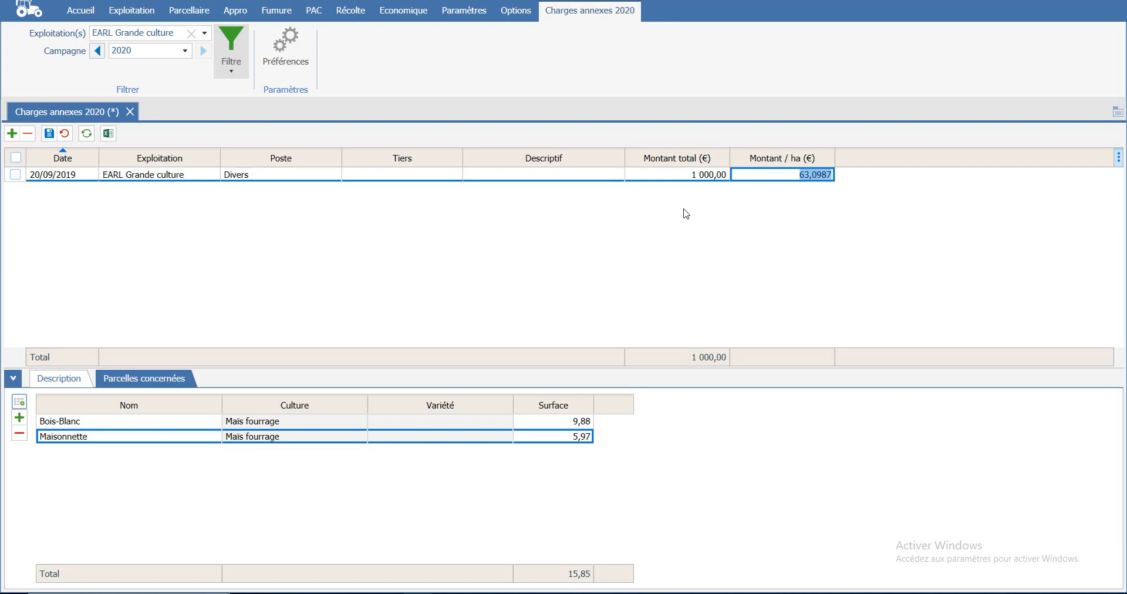
click(130, 112)
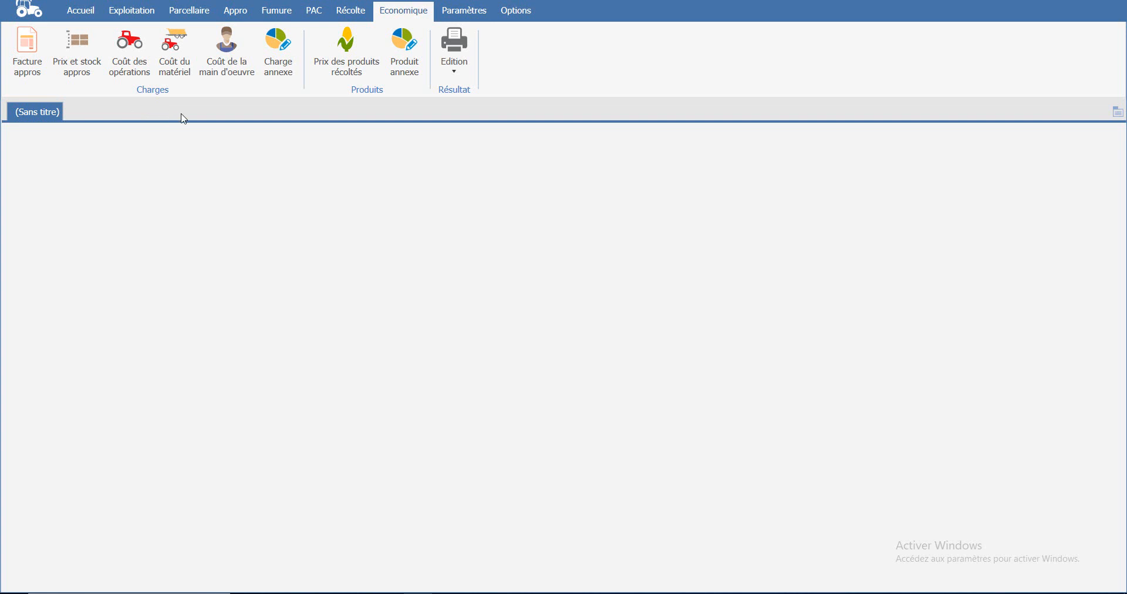
- Record a 2020 ancillary income (Produit annexe) as Indemnité assurance with a total amount of 1000 €
click(417, 73)
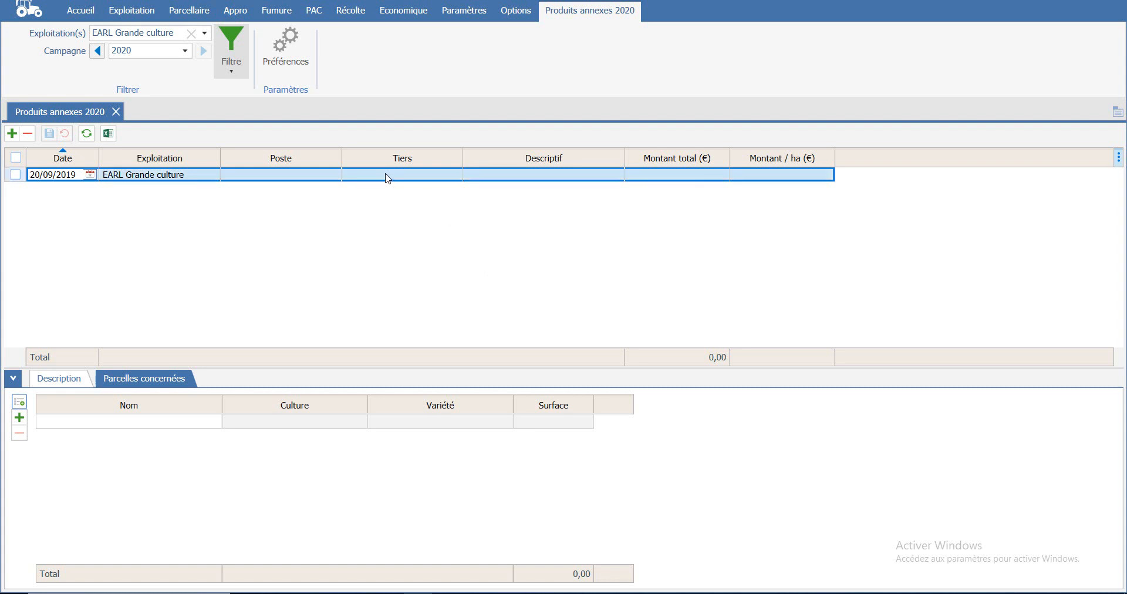
click(333, 177)
click(332, 175)
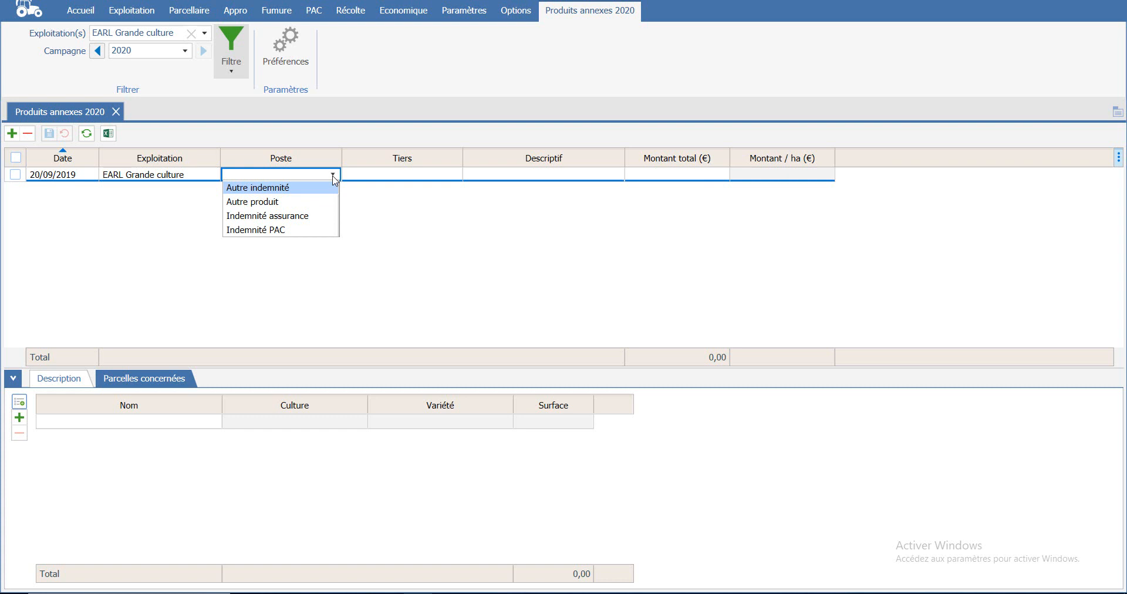
click(301, 216)
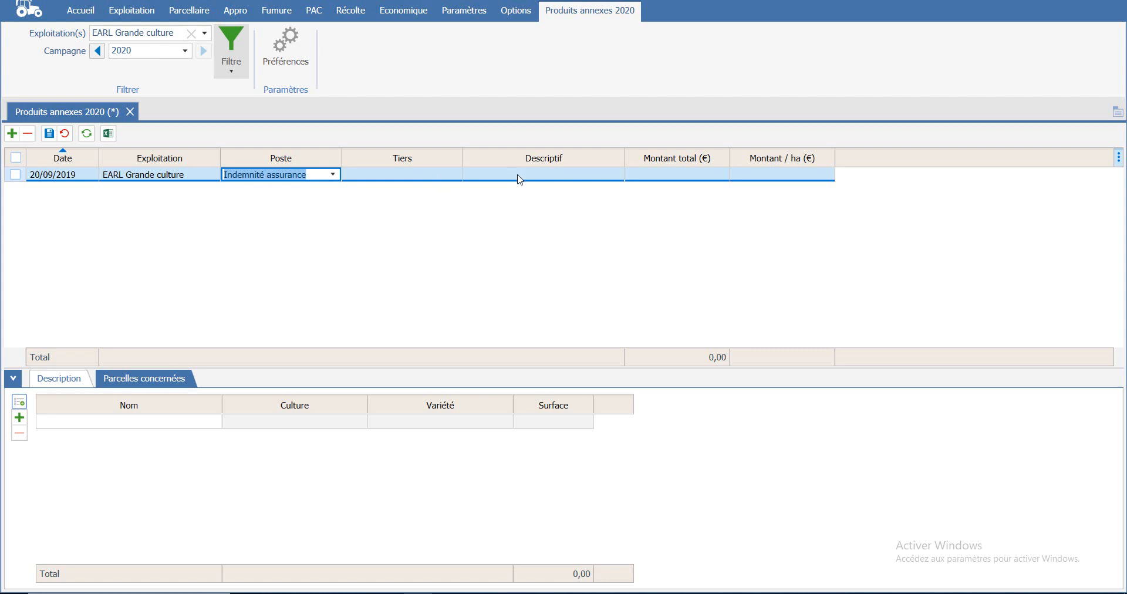
click(680, 177)
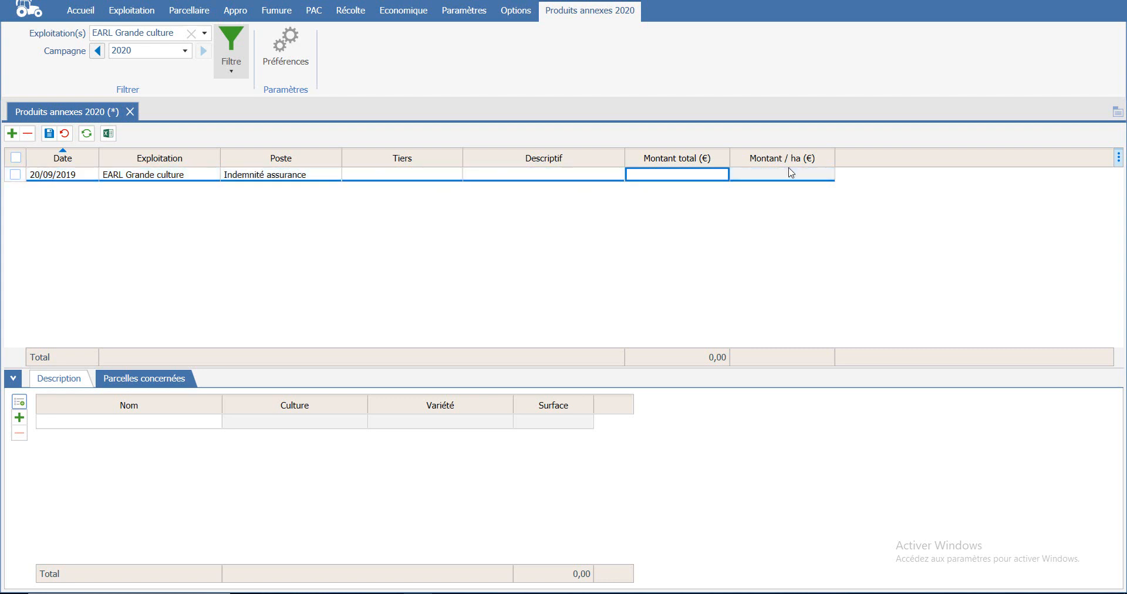
text(1000)
key(Return)
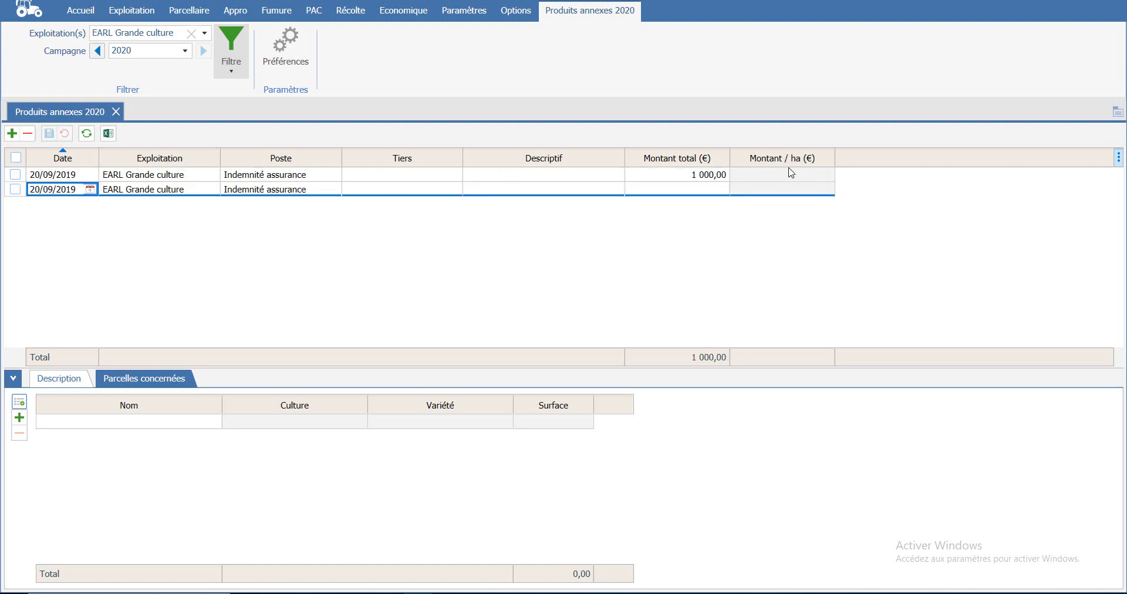
- Assign the Indemnité assurance income to the plot La route with the crop Colza oléagineux d'hiver
click(672, 176)
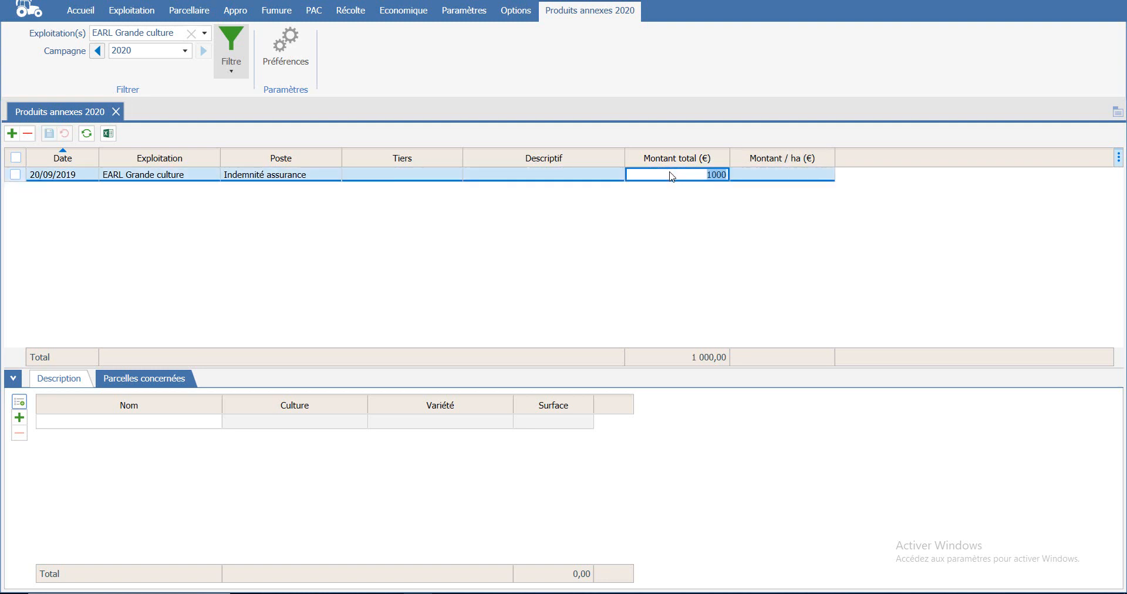
click(192, 423)
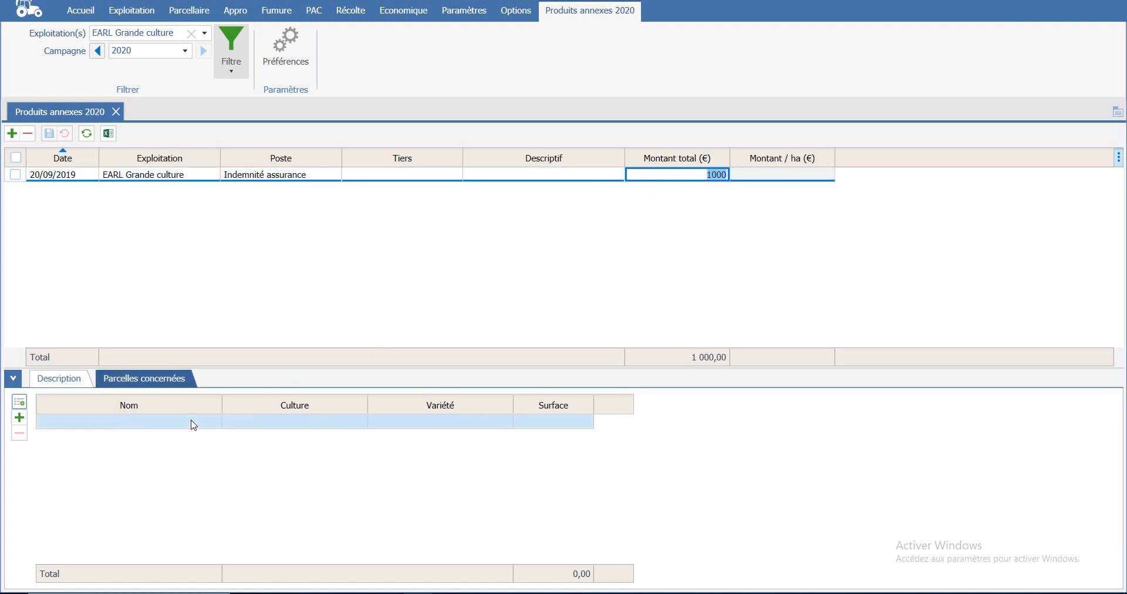
click(191, 422)
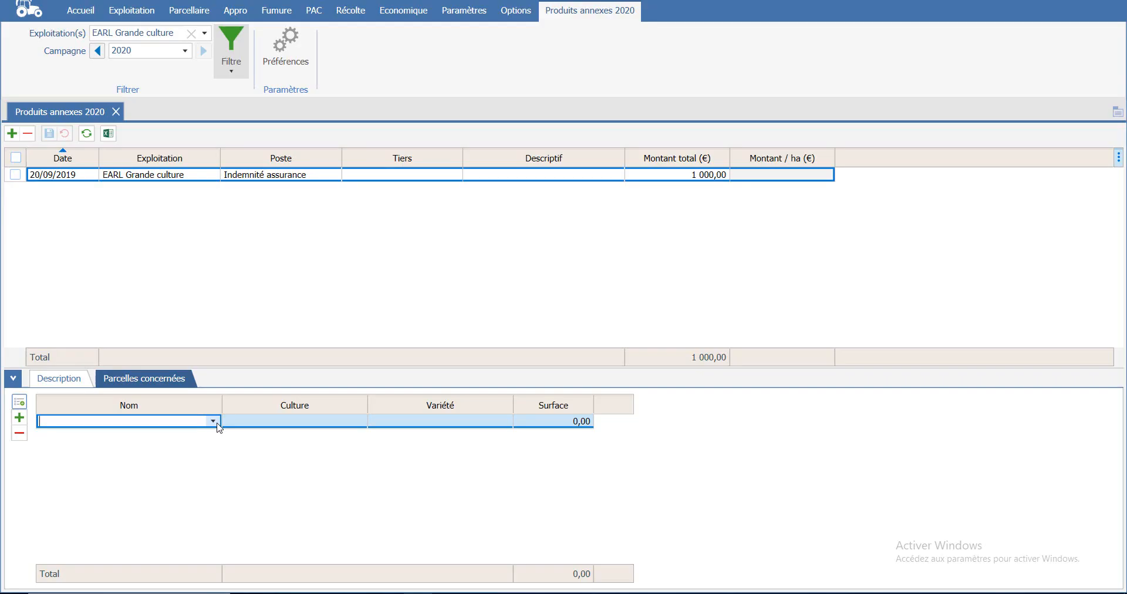
click(215, 423)
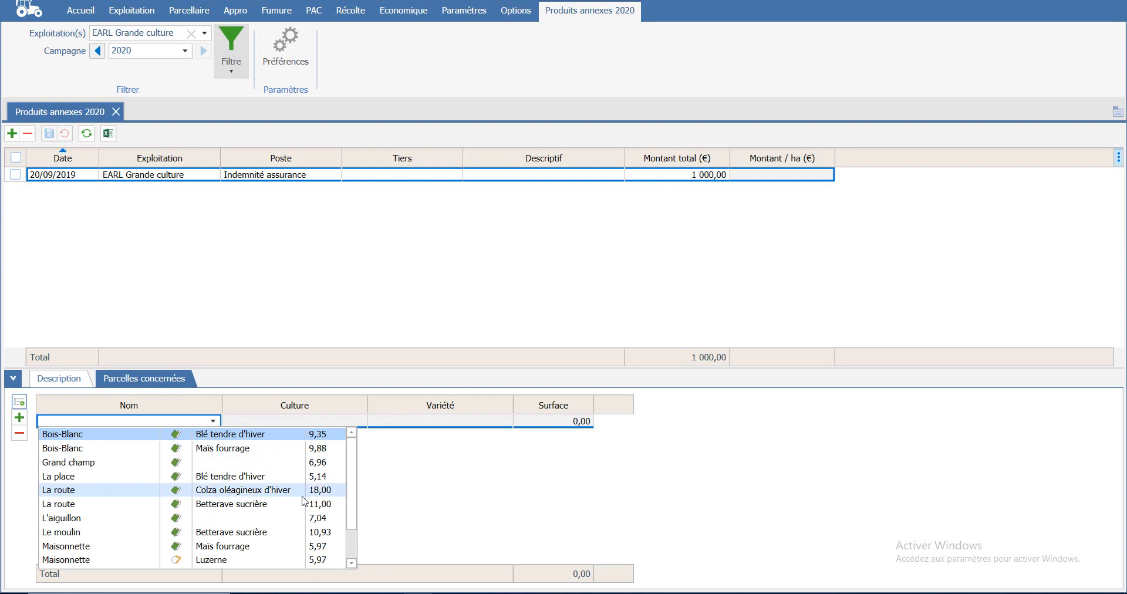
click(212, 492)
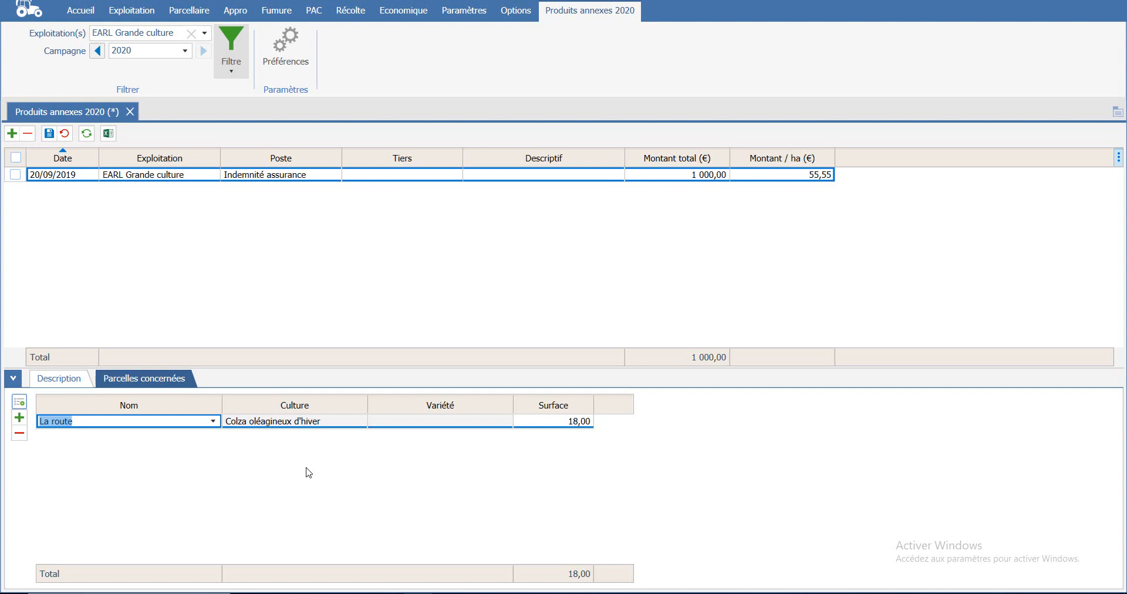
click(818, 180)
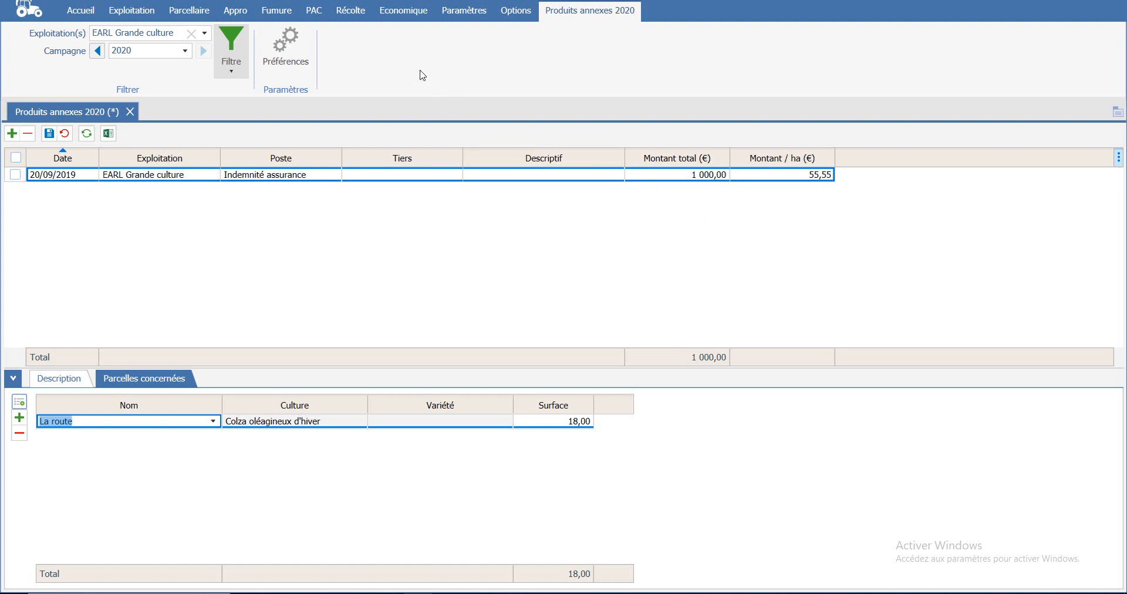
- Display the available economic margin reports (Marges) among the economic editions
click(404, 12)
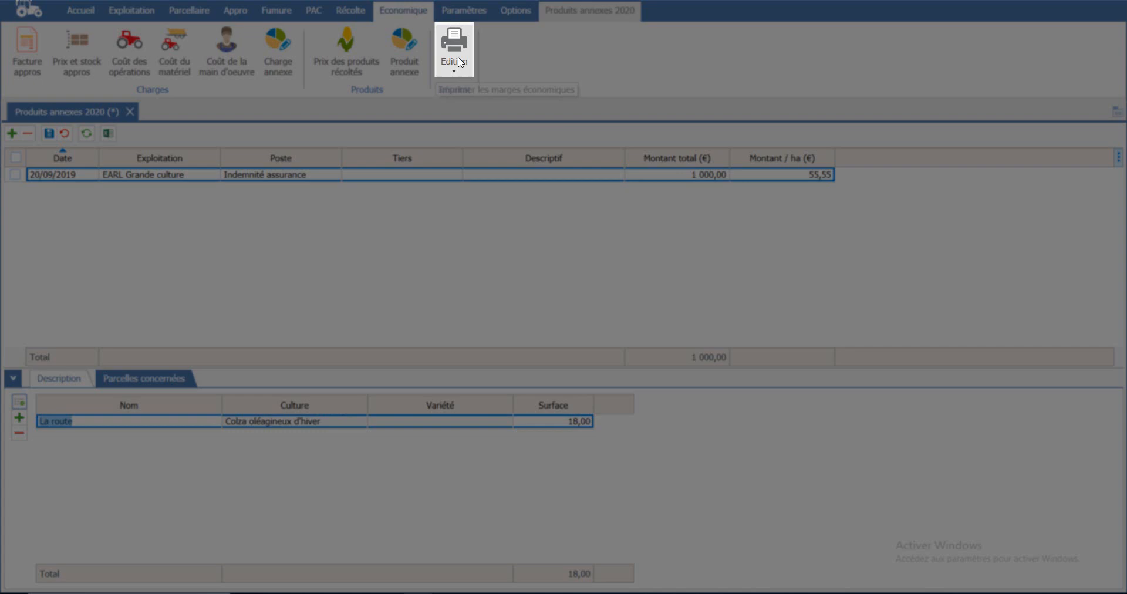
click(461, 63)
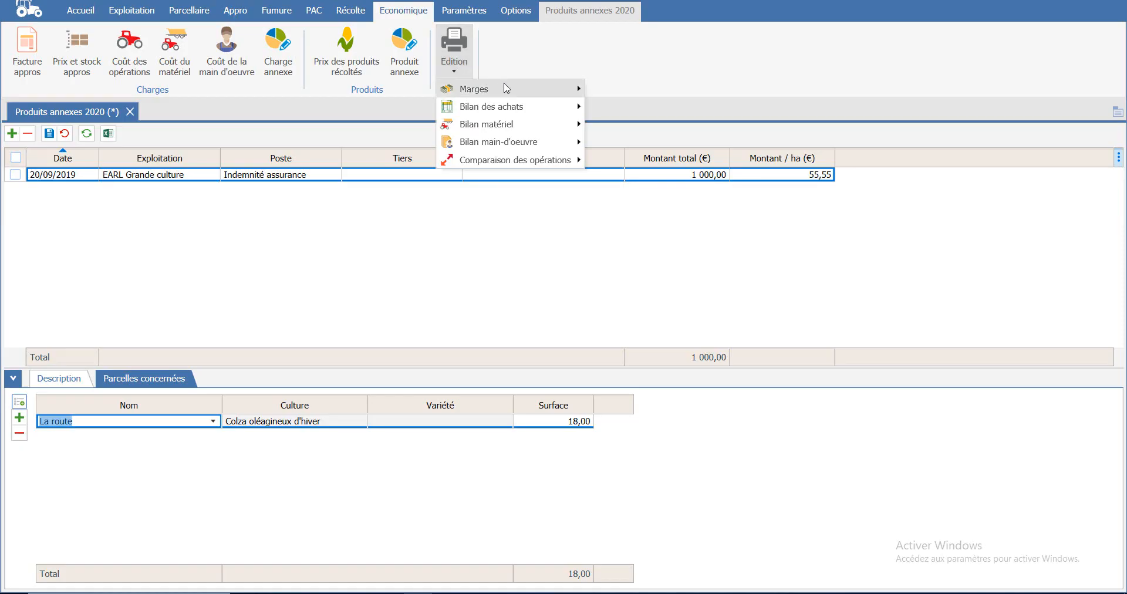
mouse_move(528, 91)
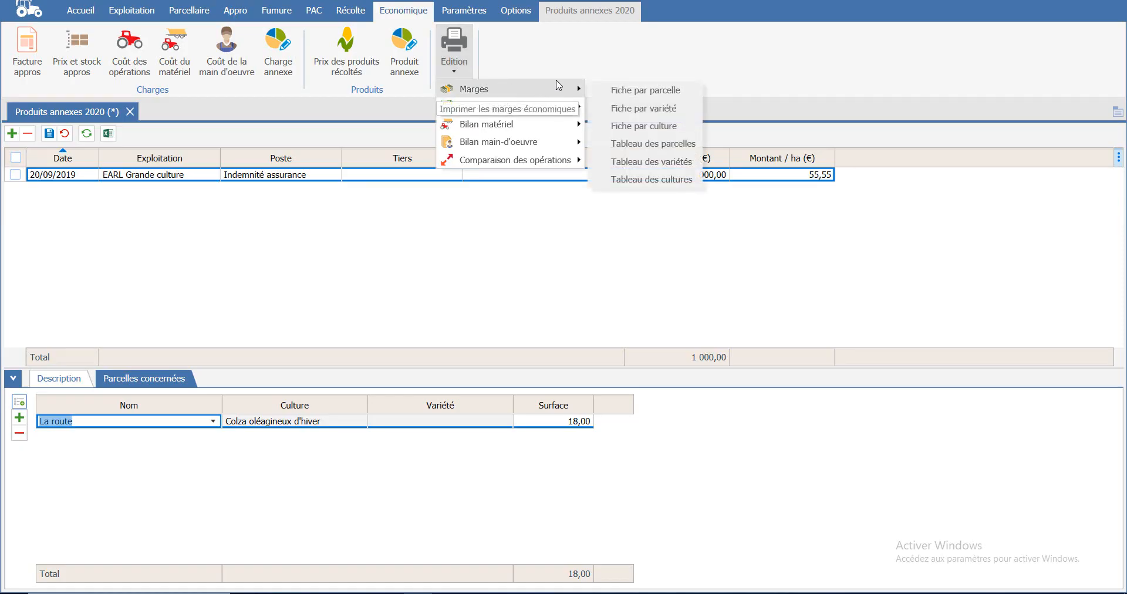